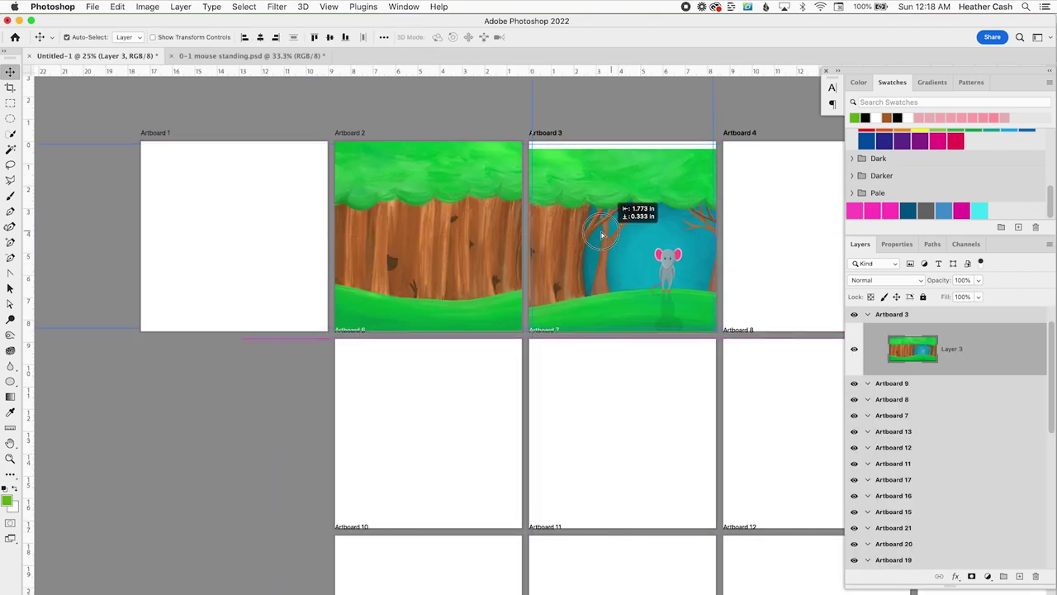
- Nudge the forest image left on Artboard 3 and scroll over the artboard grid
{"action": "left_click_drag", "start_coordinate": [601, 235], "coordinate": [546, 232]}
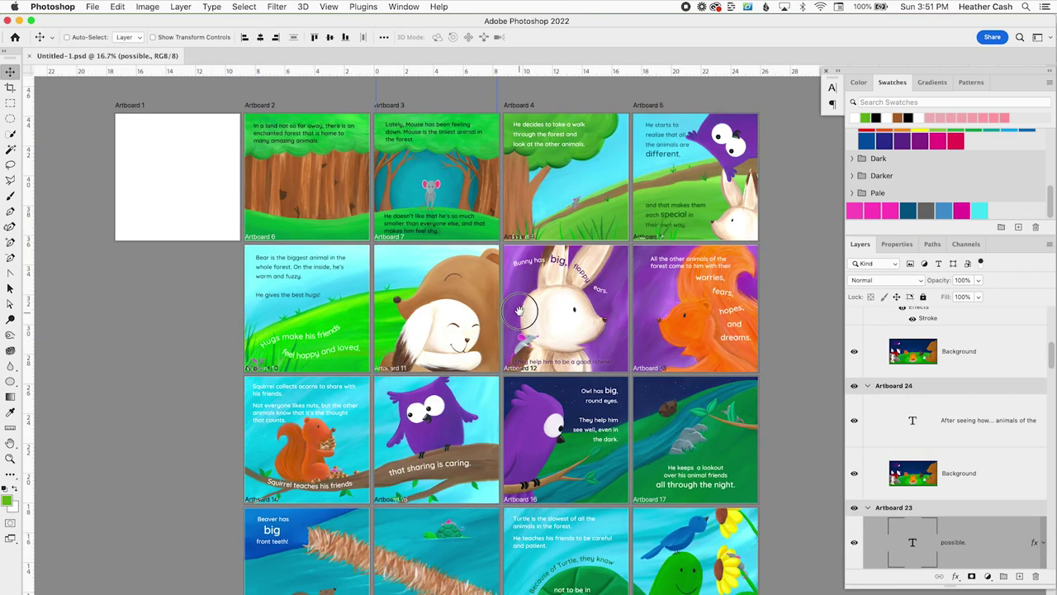
{"action": "left_click_drag", "start_coordinate": [545, 397], "coordinate": [541, 50]}
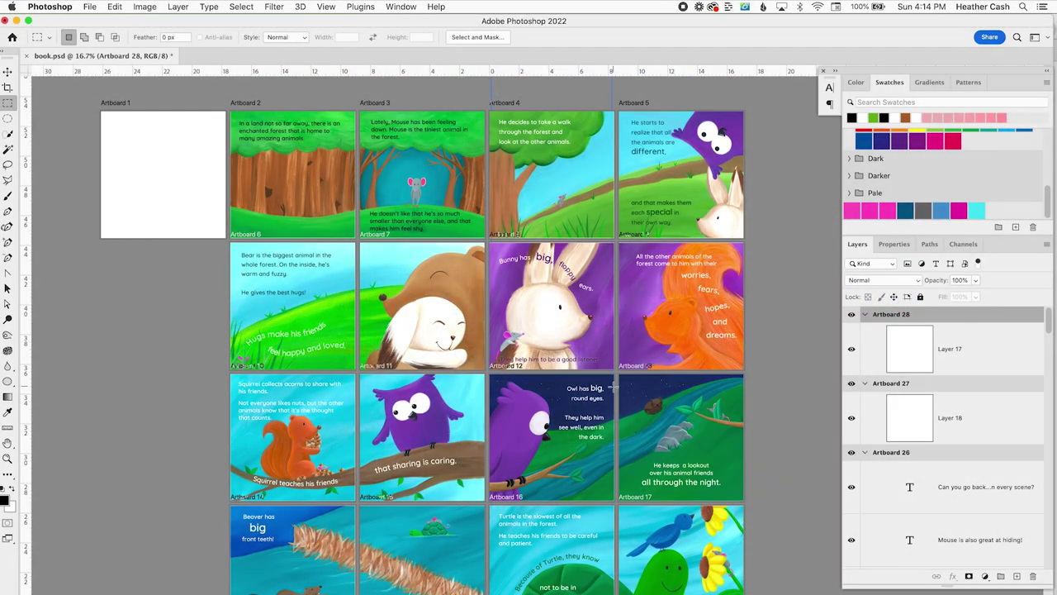
{"action": "scroll", "coordinate": [613, 386], "scroll_direction": "down", "scroll_amount": 5}
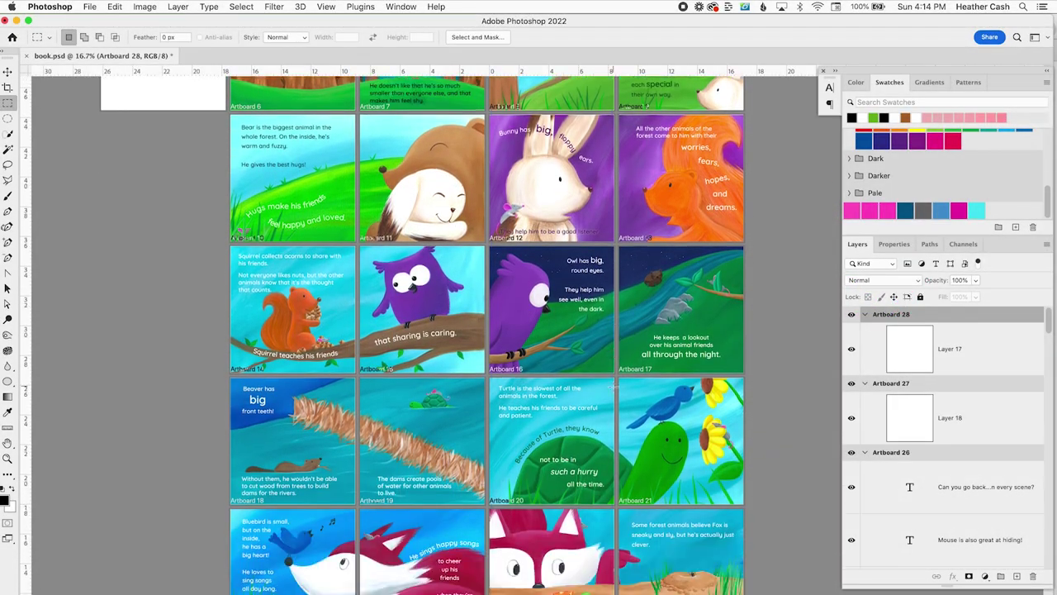
{"action": "scroll", "coordinate": [612, 385], "scroll_direction": "down", "scroll_amount": 15}
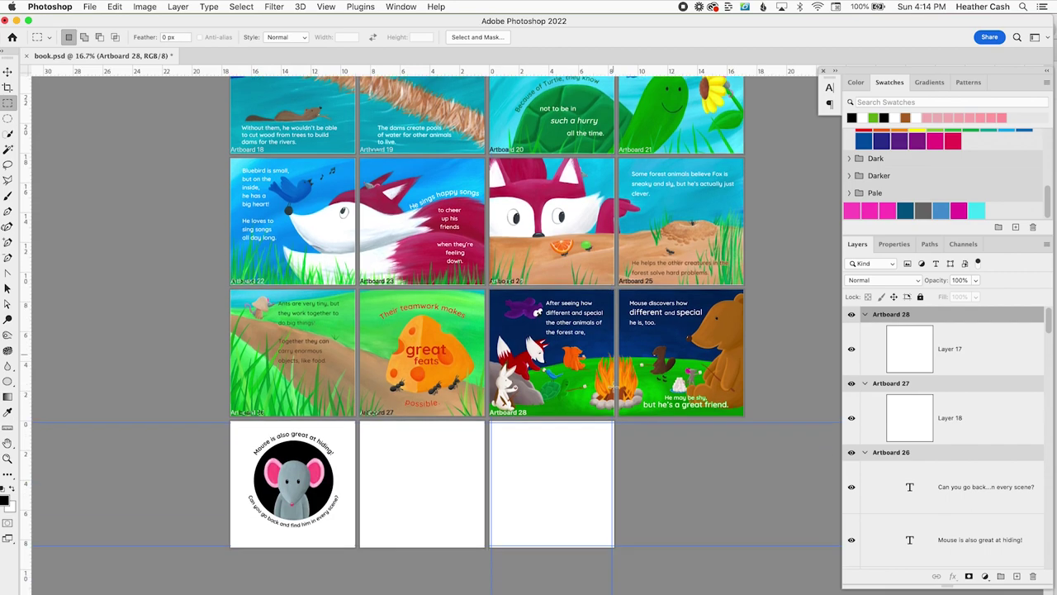
{"action": "scroll", "coordinate": [613, 386], "scroll_direction": "up", "scroll_amount": 15}
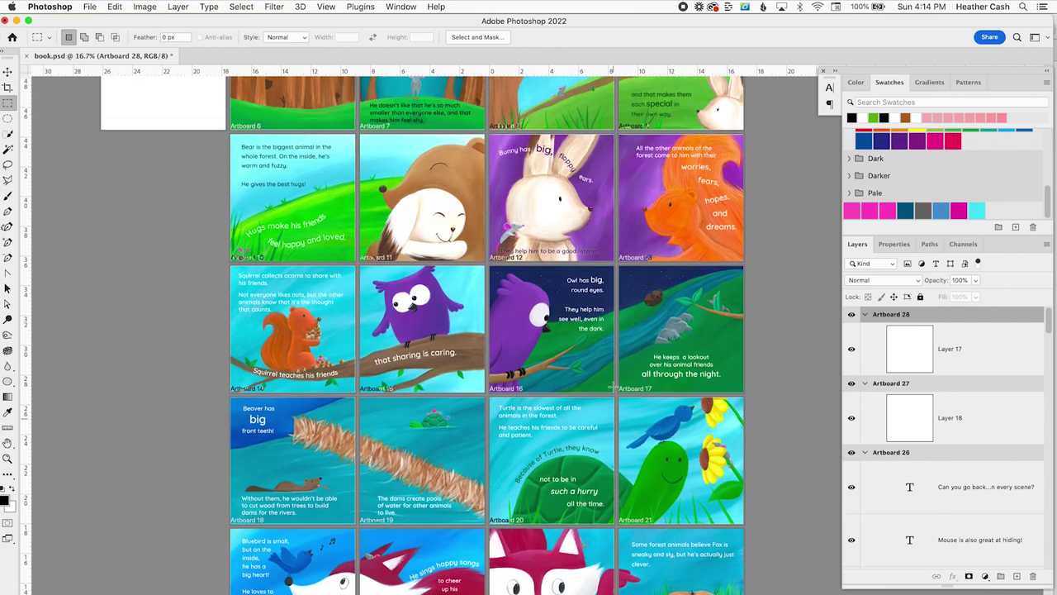
{"action": "scroll", "coordinate": [613, 386], "scroll_direction": "up", "scroll_amount": 5}
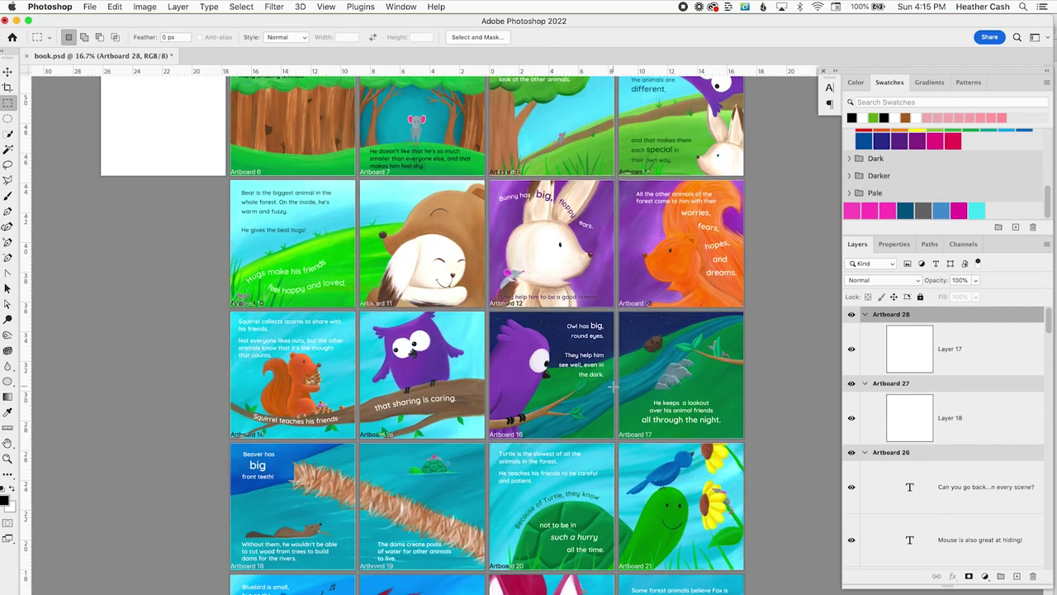
- Zoom in to 50% on the Bunny page, then back out to 12.5% over the grid
{"action": "key", "text": "super+equal"}
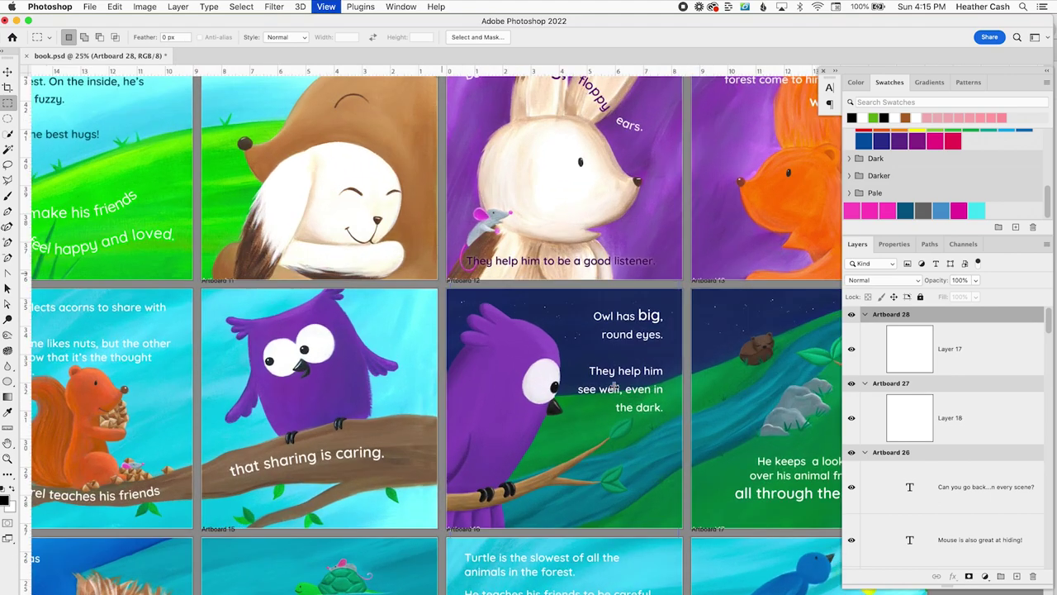
{"action": "key", "text": "super+equal"}
{"action": "left_click_drag", "start_coordinate": [587, 347], "coordinate": [415, 423]}
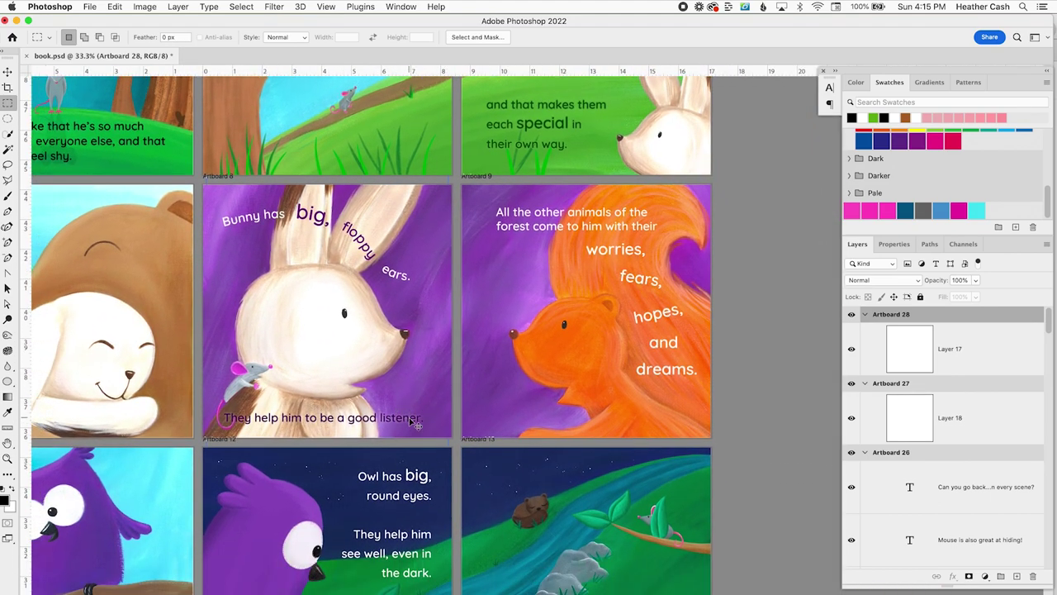
{"action": "key", "text": "super+equal"}
{"action": "left_click_drag", "start_coordinate": [376, 382], "coordinate": [408, 410]}
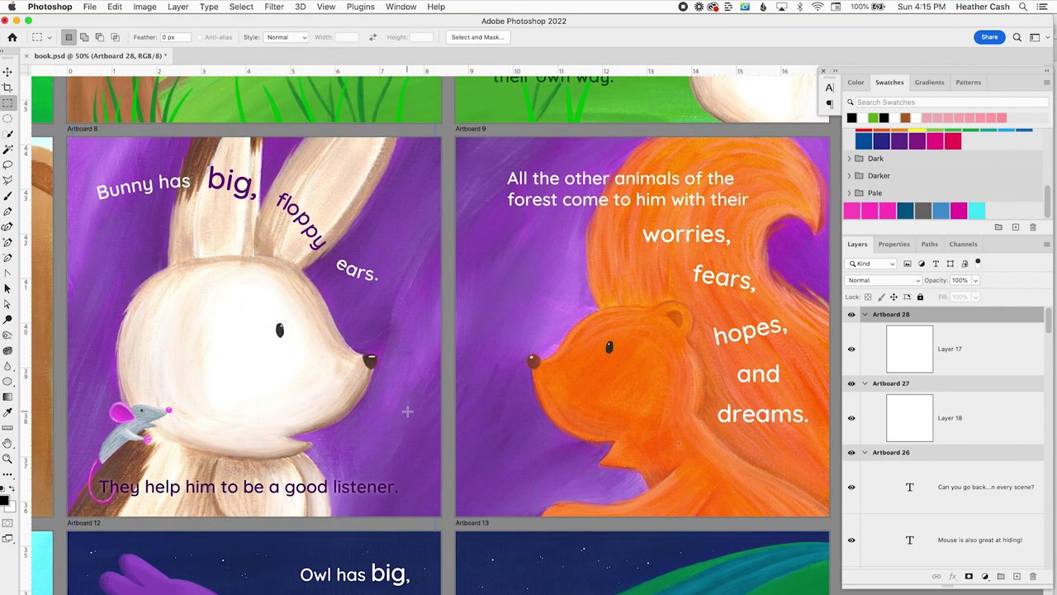
{"action": "key", "text": "super+minus"}
{"action": "key", "text": "super+minus"}
{"action": "key", "text": "super+minus"}
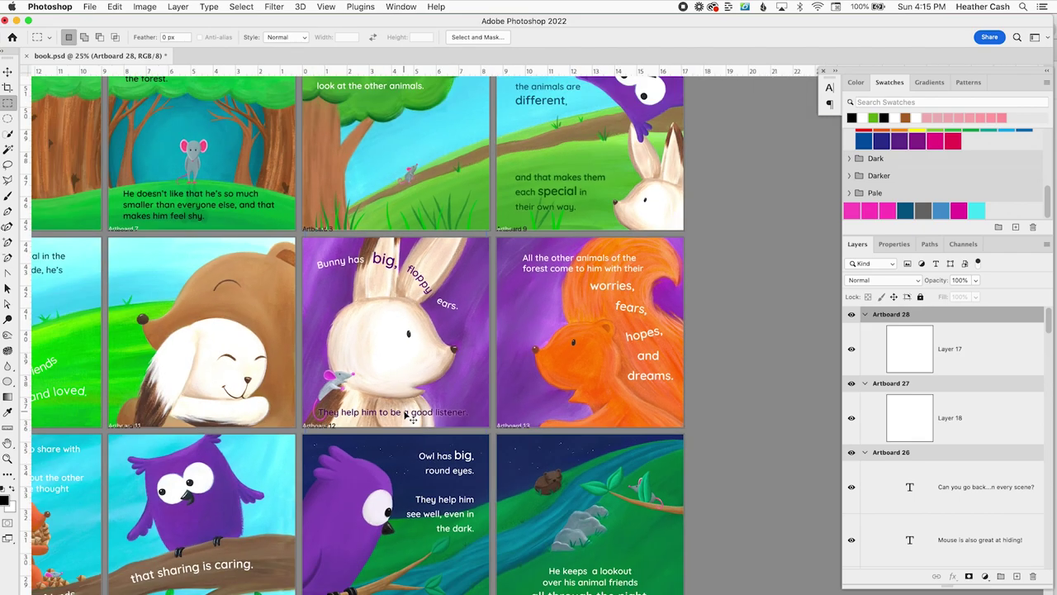
{"action": "key", "text": "super+minus"}
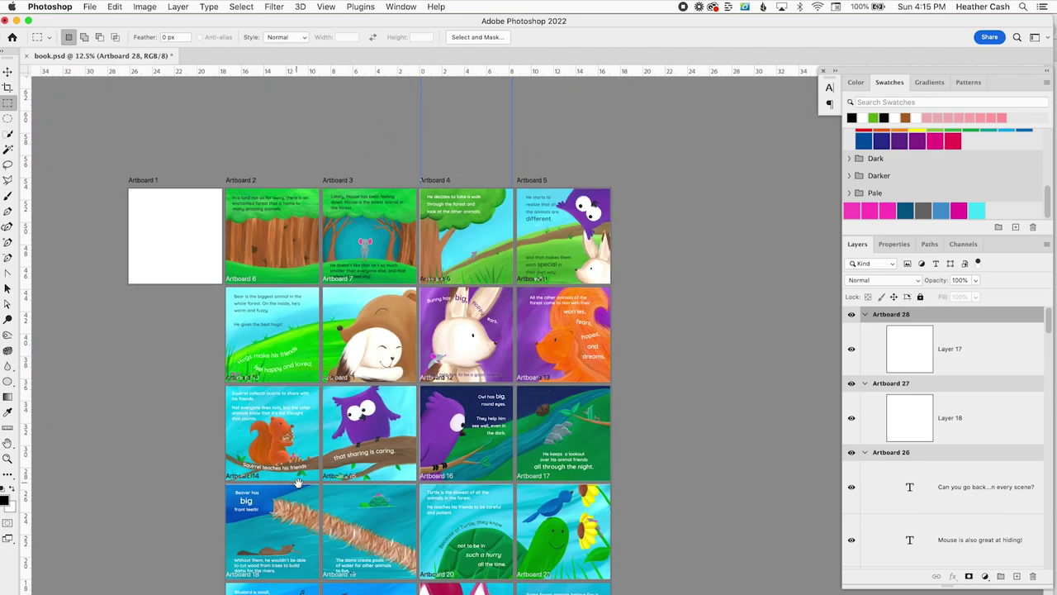
{"action": "left_click_drag", "start_coordinate": [298, 482], "coordinate": [347, 384]}
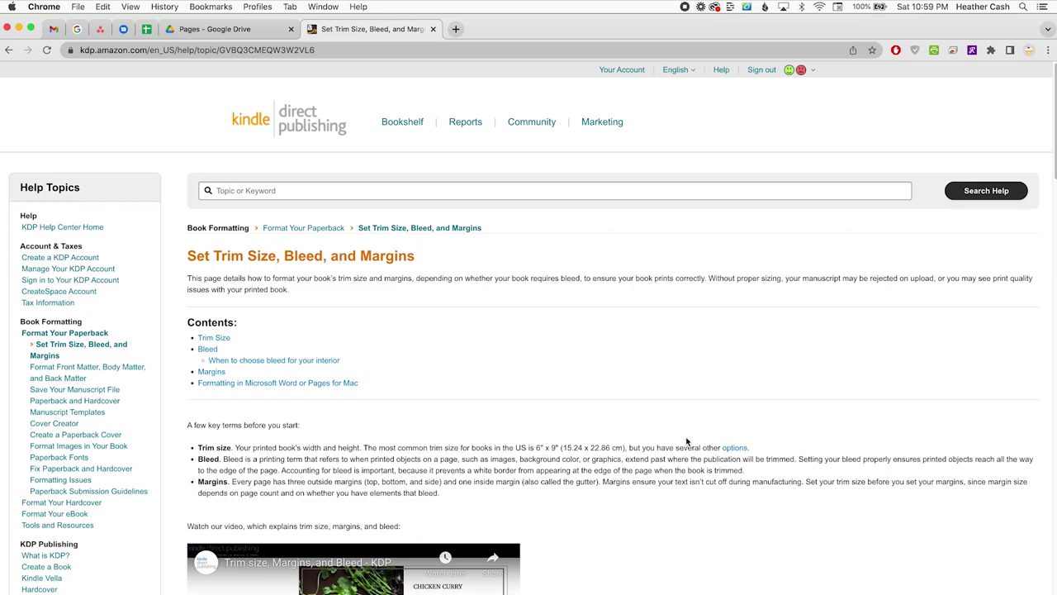
- Expand the bleed examples table and find 8.375" x 8.5" for 8.25" x 8.25" pages
{"action": "scroll", "coordinate": [655, 442], "scroll_direction": "down", "scroll_amount": 10}
{"action": "scroll", "coordinate": [655, 441], "scroll_direction": "down", "scroll_amount": 5}
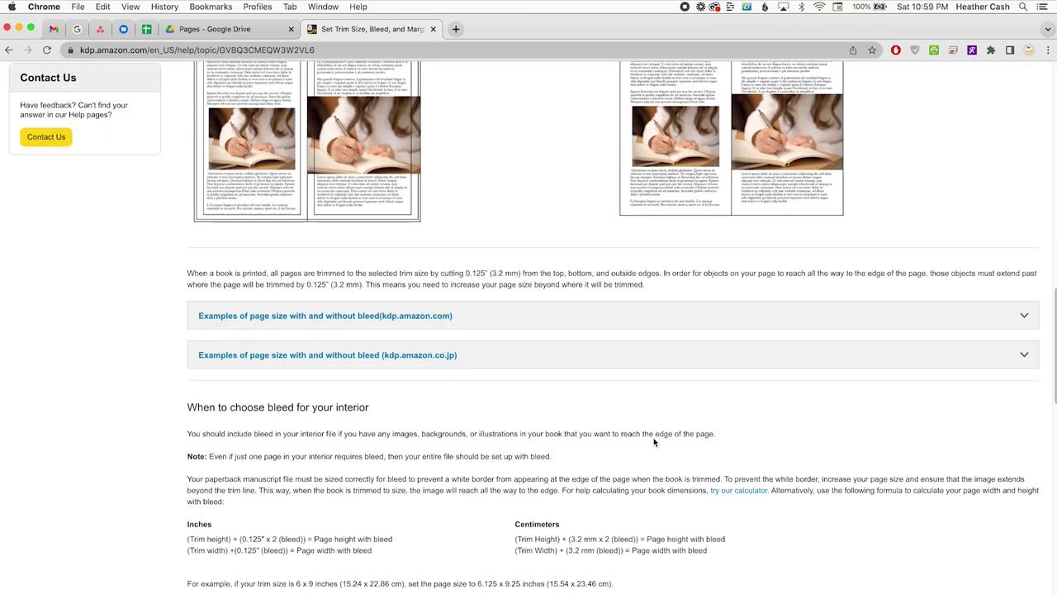
{"action": "scroll", "coordinate": [655, 442], "scroll_direction": "down", "scroll_amount": 1}
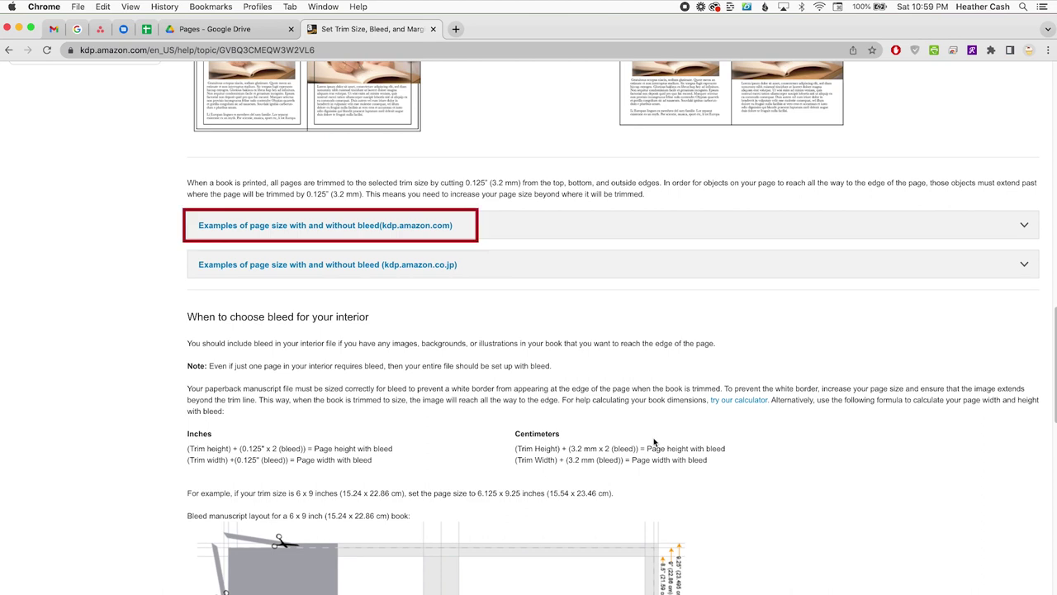
{"action": "left_click", "coordinate": [423, 229]}
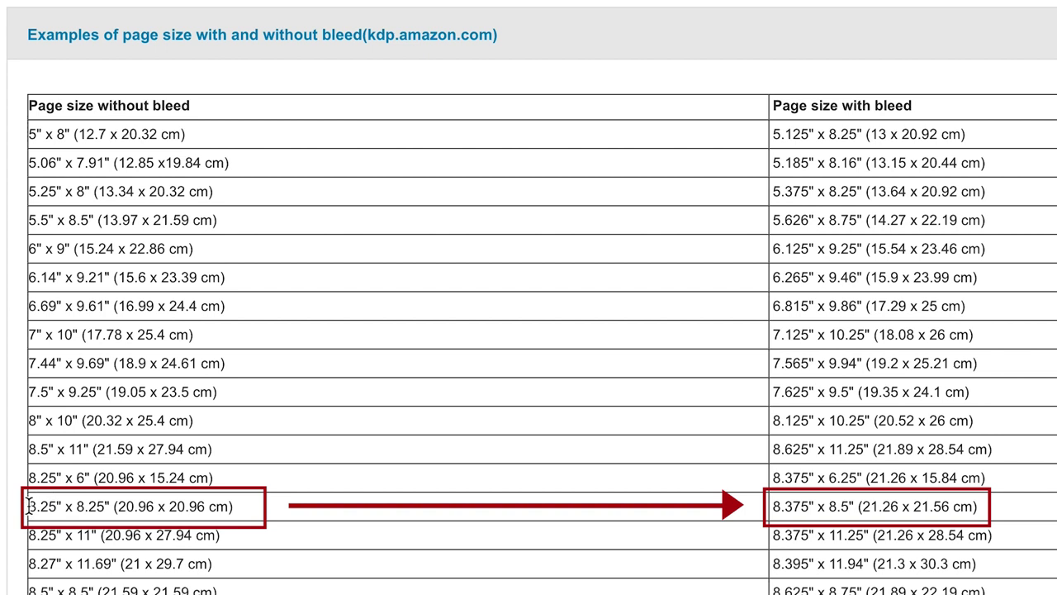
{"action": "left_click_drag", "start_coordinate": [29, 507], "coordinate": [110, 504]}
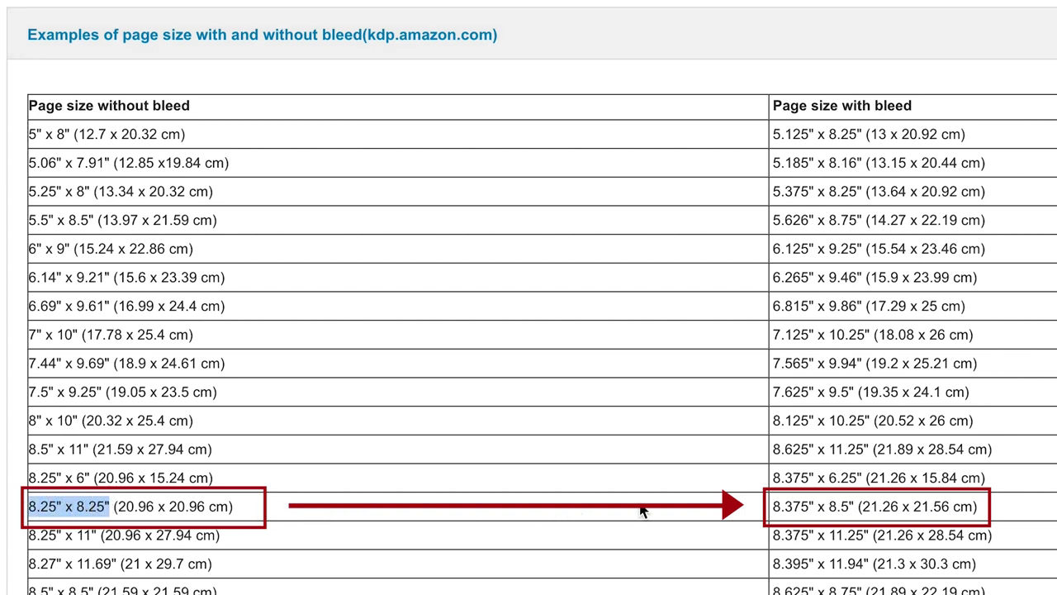
{"action": "left_click", "coordinate": [785, 504]}
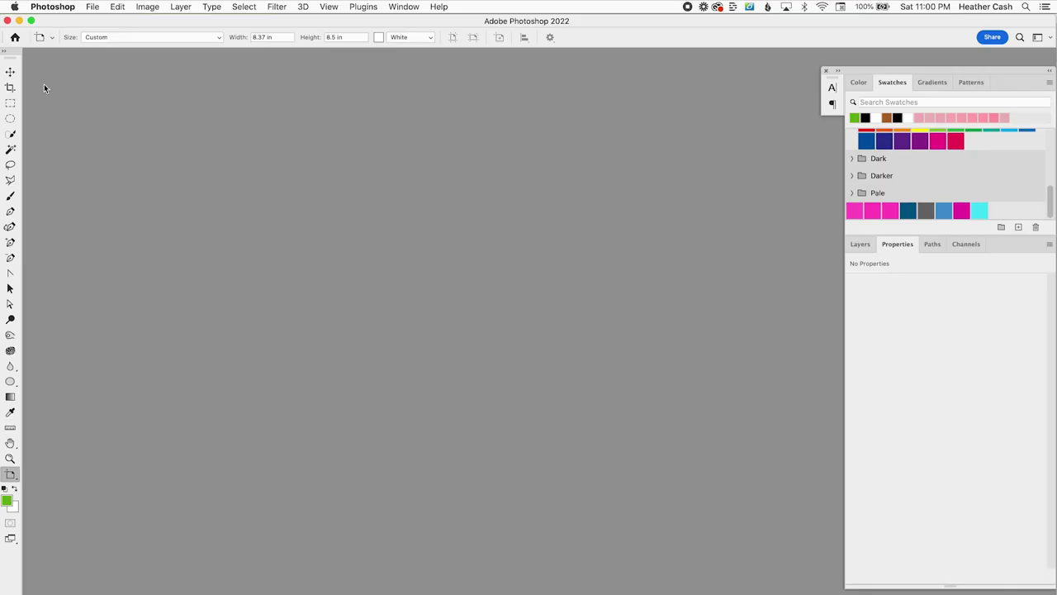
- Create a new 8.375 × 8.5 in, 300 ppi document with Artboards enabled
{"action": "left_click", "coordinate": [91, 7]}
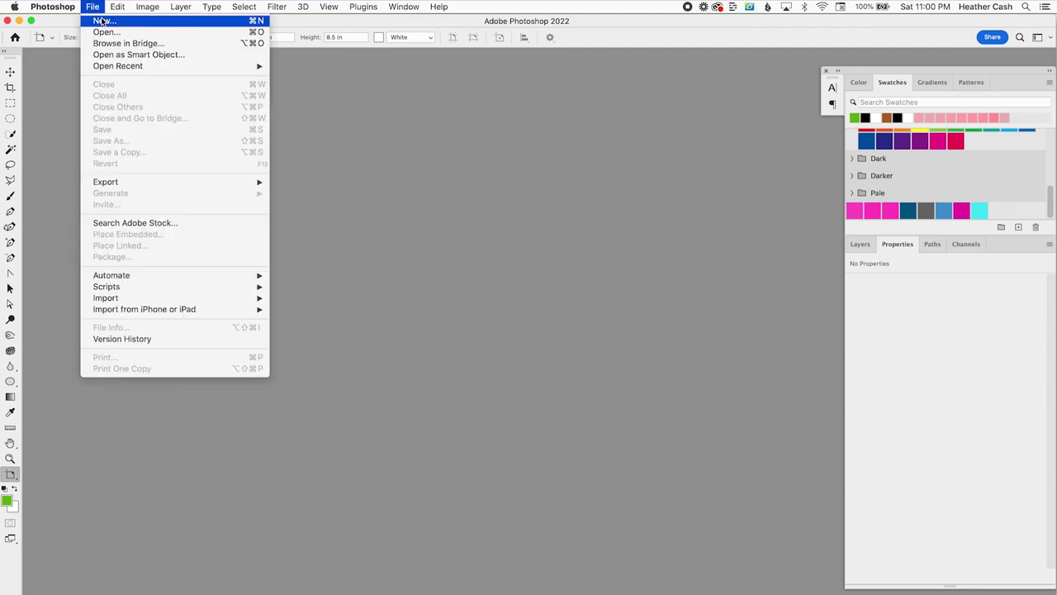
{"action": "left_click", "coordinate": [101, 20]}
{"action": "type", "text": "8.375"}
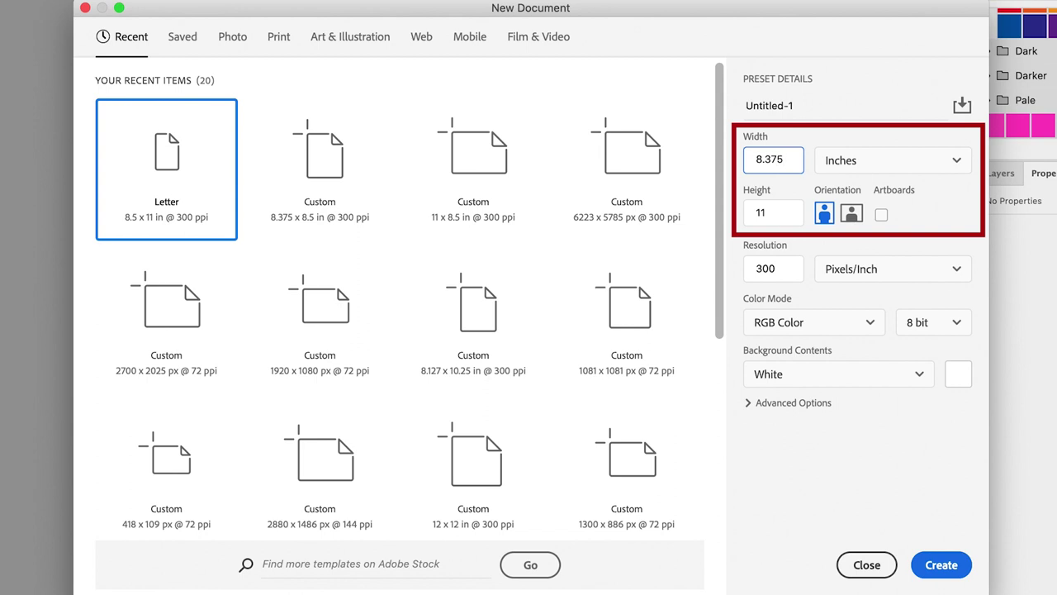
{"action": "left_click", "coordinate": [746, 208]}
{"action": "type", "text": "8.5"}
{"action": "left_click", "coordinate": [787, 270]}
{"action": "type", "text": "300"}
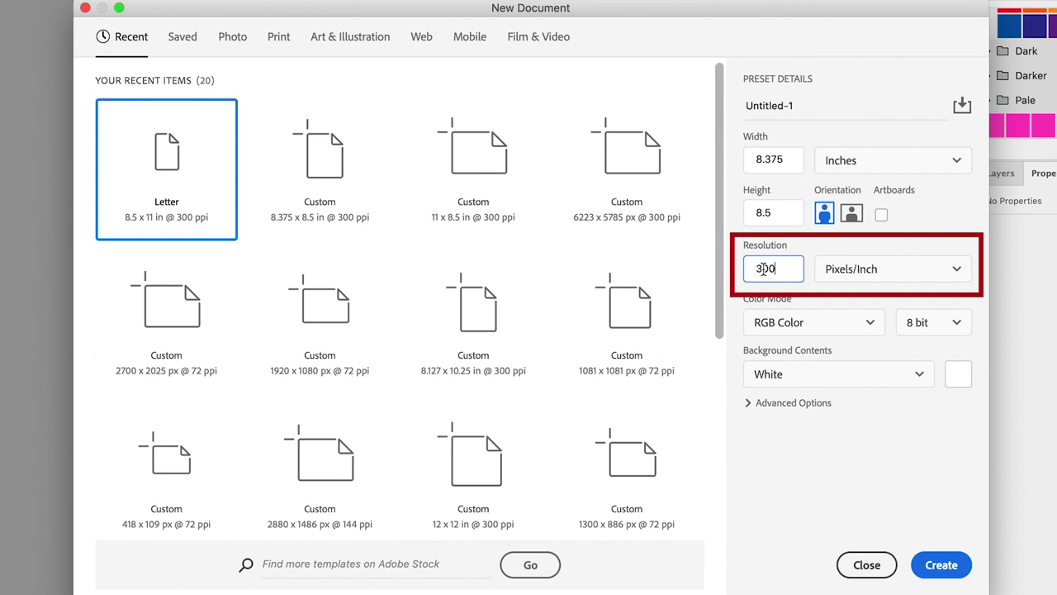
{"action": "left_click", "coordinate": [881, 215]}
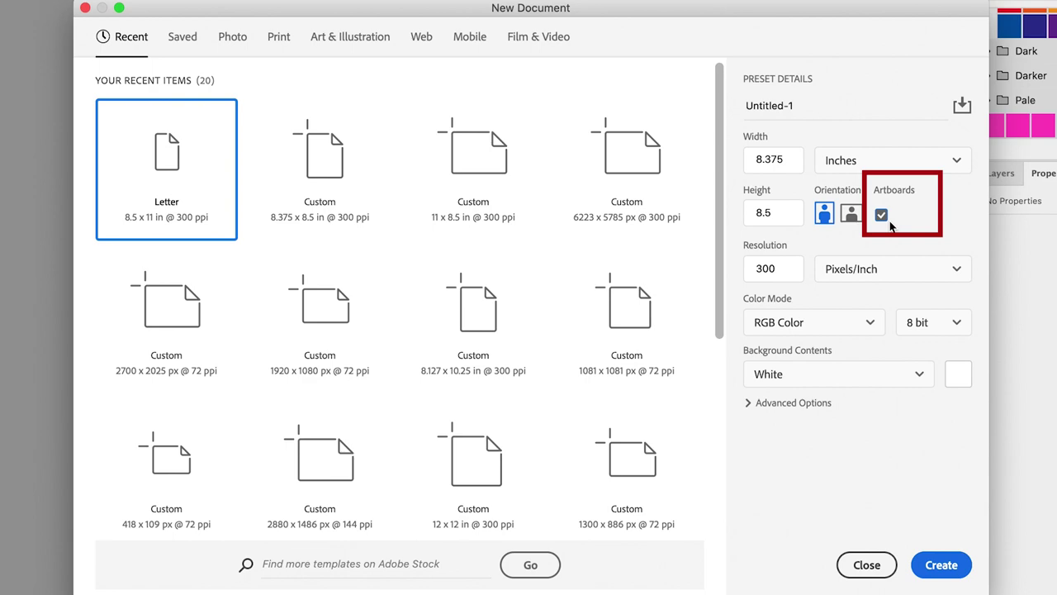
{"action": "left_click", "coordinate": [932, 564]}
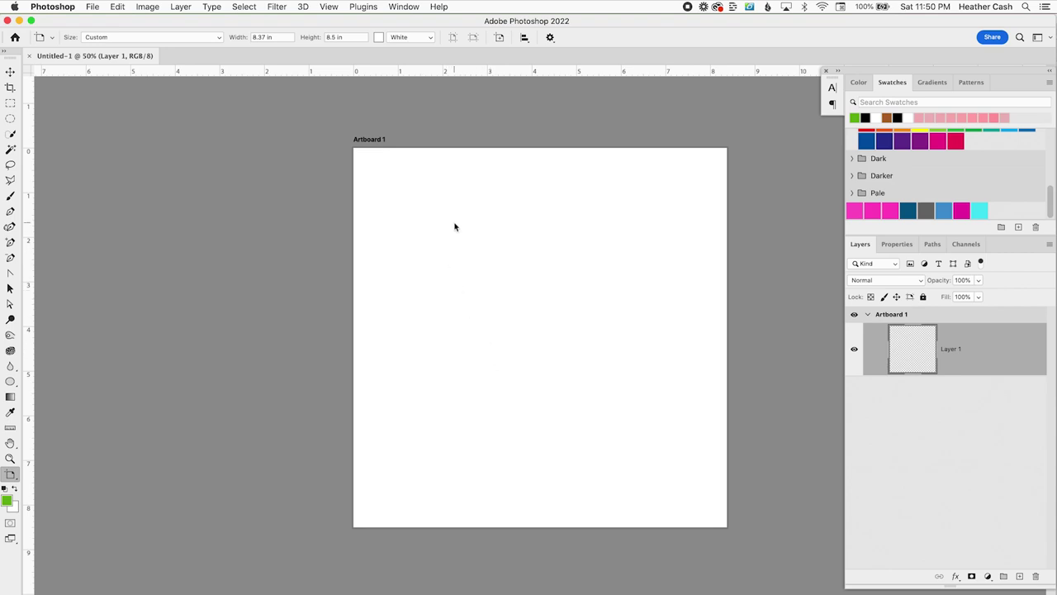
- Apply a guide layout with 0.125 in margins on all sides and no column or row guides
{"action": "left_click", "coordinate": [330, 8]}
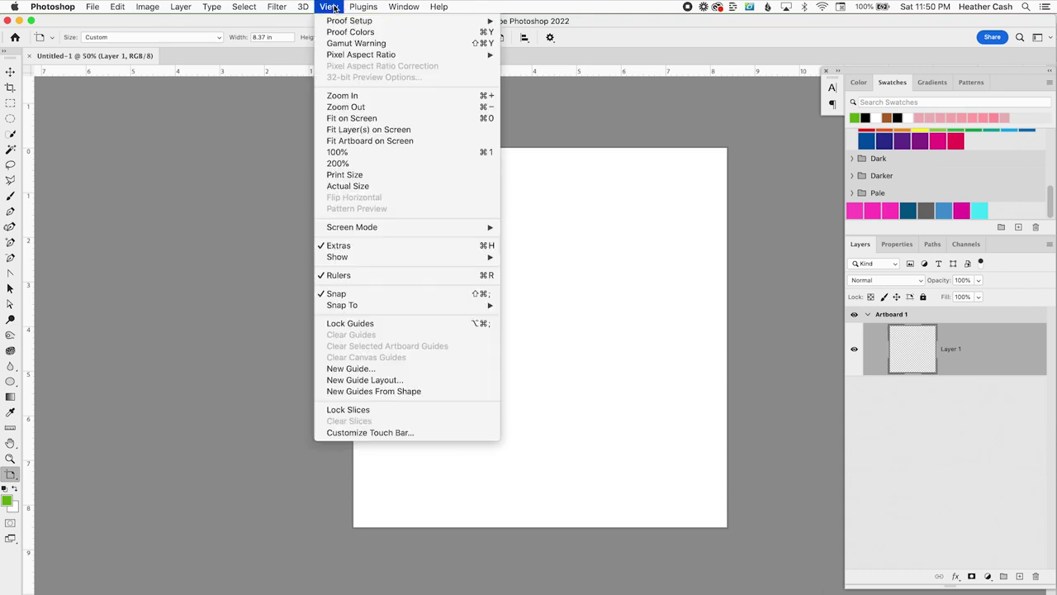
{"action": "left_click", "coordinate": [429, 380]}
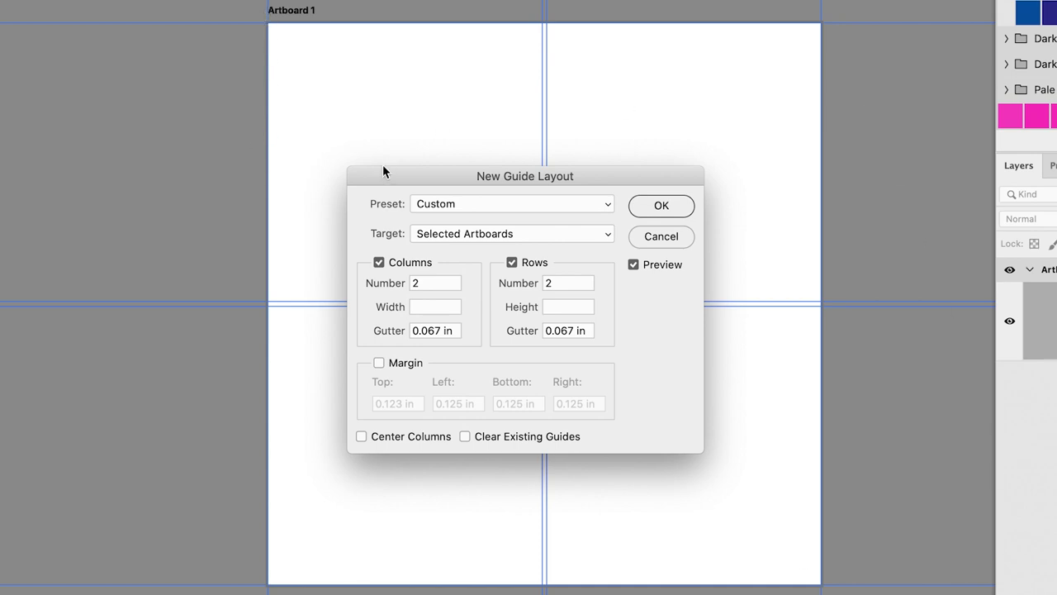
{"action": "left_click", "coordinate": [379, 263]}
{"action": "left_click", "coordinate": [511, 262]}
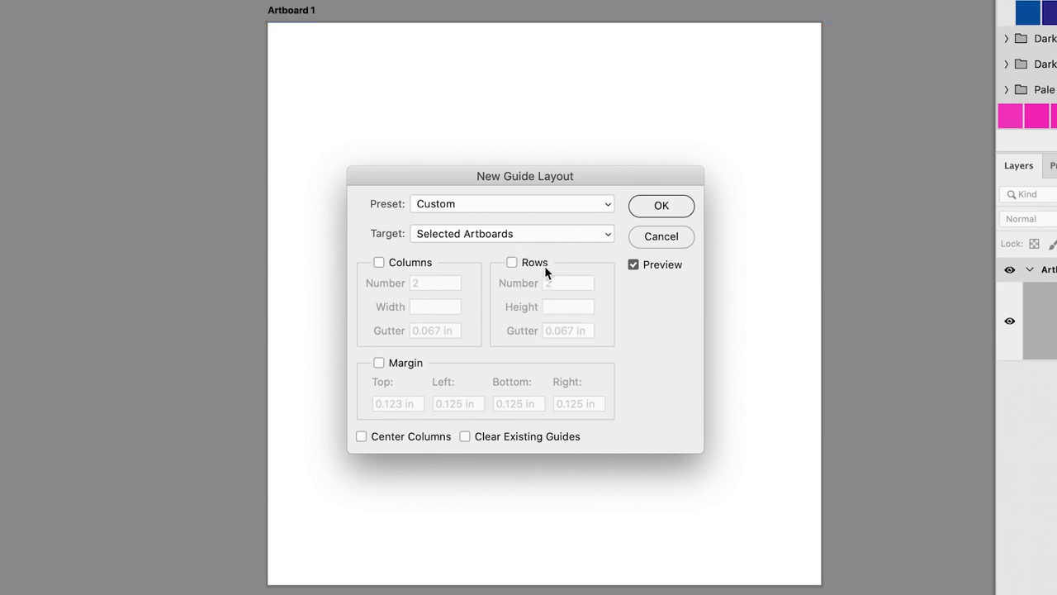
{"action": "left_click", "coordinate": [380, 363]}
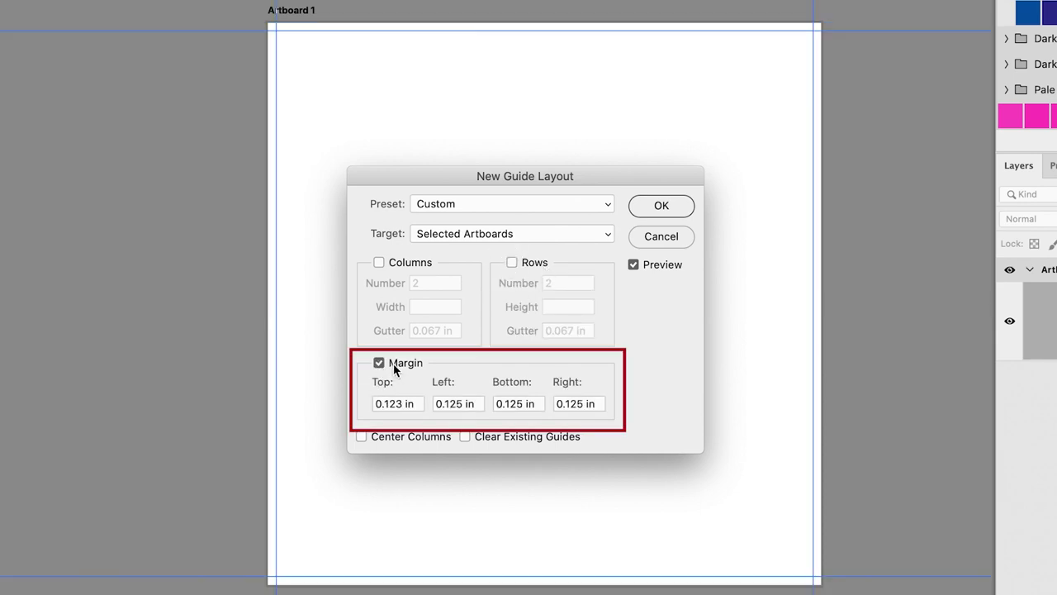
{"action": "left_click", "coordinate": [401, 403]}
{"action": "key", "text": "BackSpace"}
{"action": "type", "text": "5"}
{"action": "key", "text": "Tab"}
{"action": "key", "text": "Tab"}
{"action": "key", "text": "Tab"}
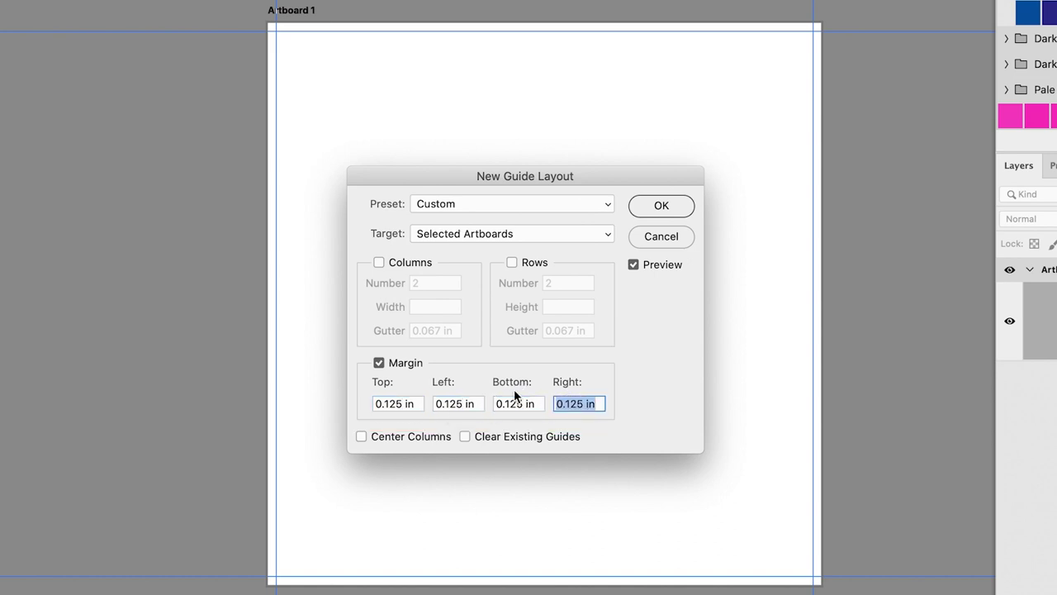
{"action": "left_click", "coordinate": [661, 206]}
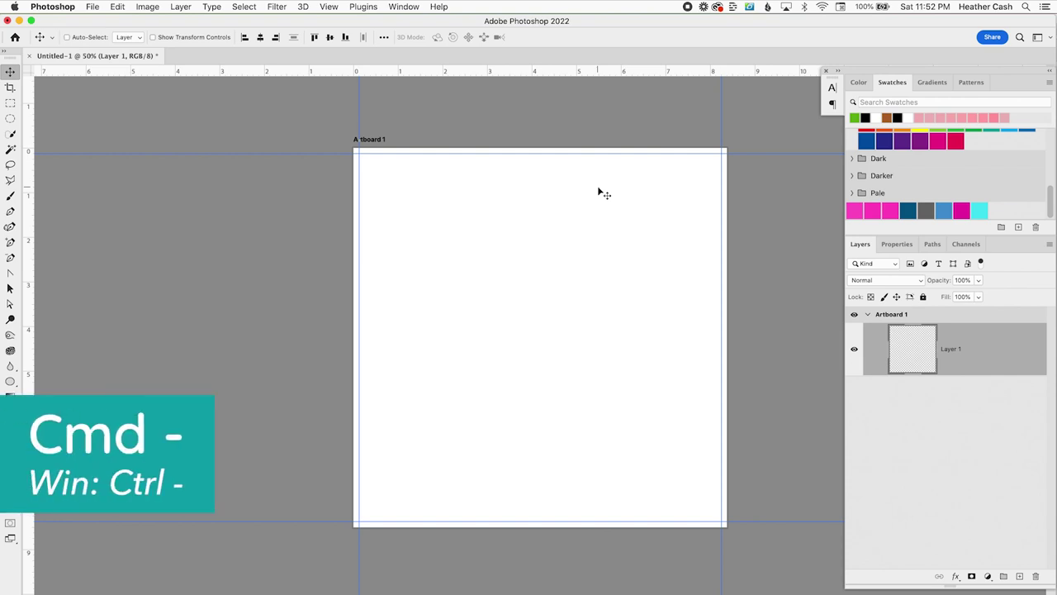
- Zoom out to 16.7% and pan Artboard 1 toward the upper left
{"action": "key", "text": "super+minus"}
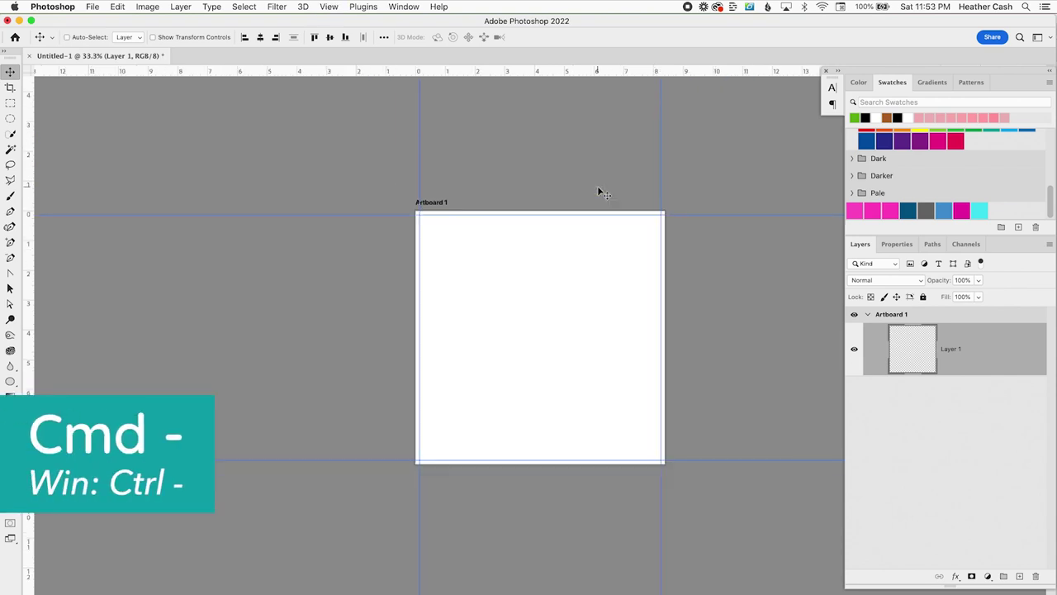
{"action": "key", "text": "super+minus"}
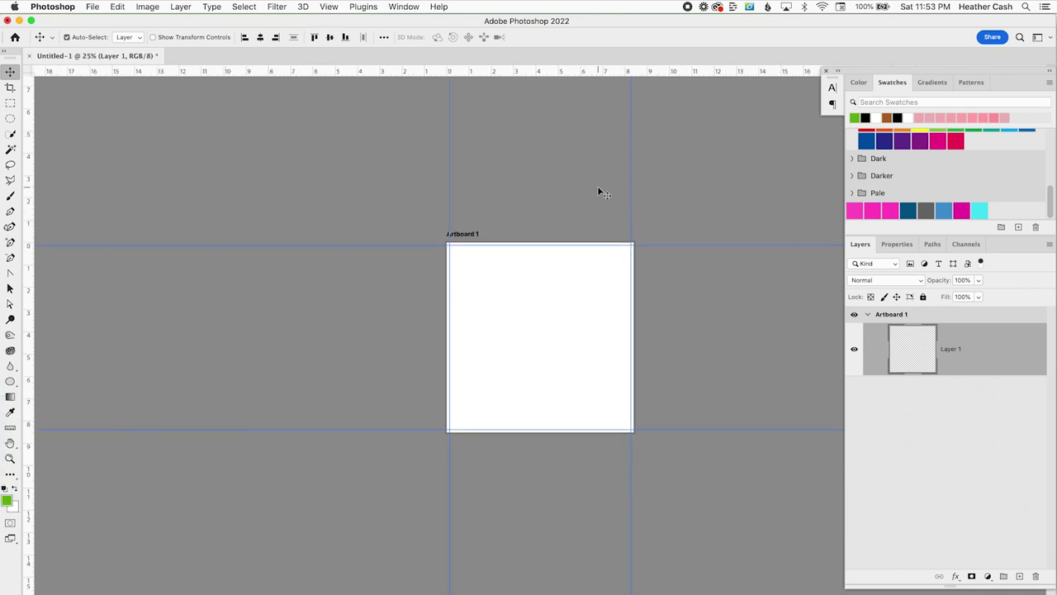
{"action": "key", "text": "space"}
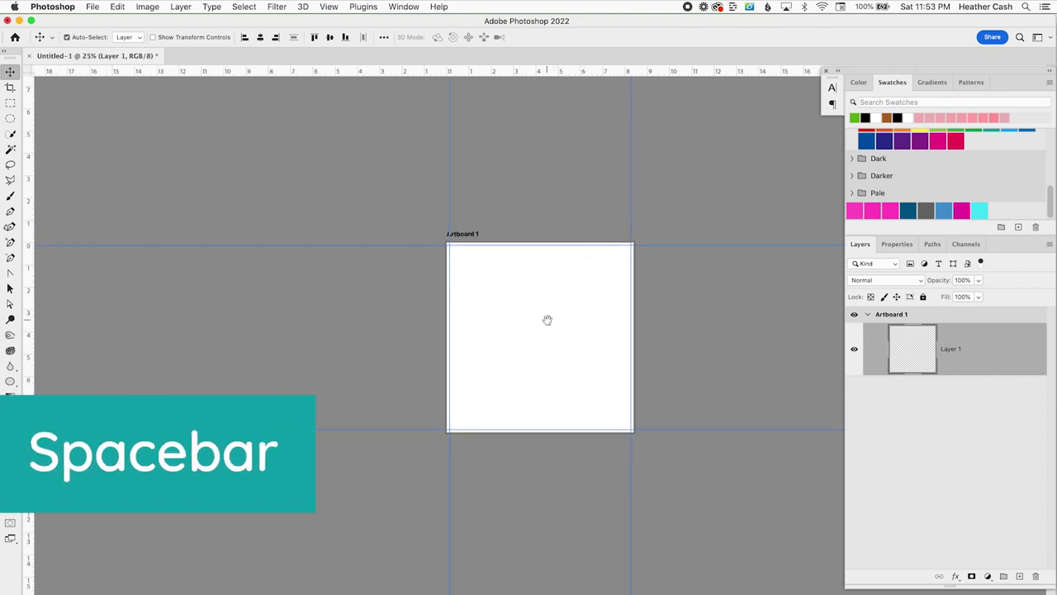
{"action": "left_click_drag", "start_coordinate": [561, 306], "coordinate": [285, 213]}
{"action": "key", "text": "super+minus"}
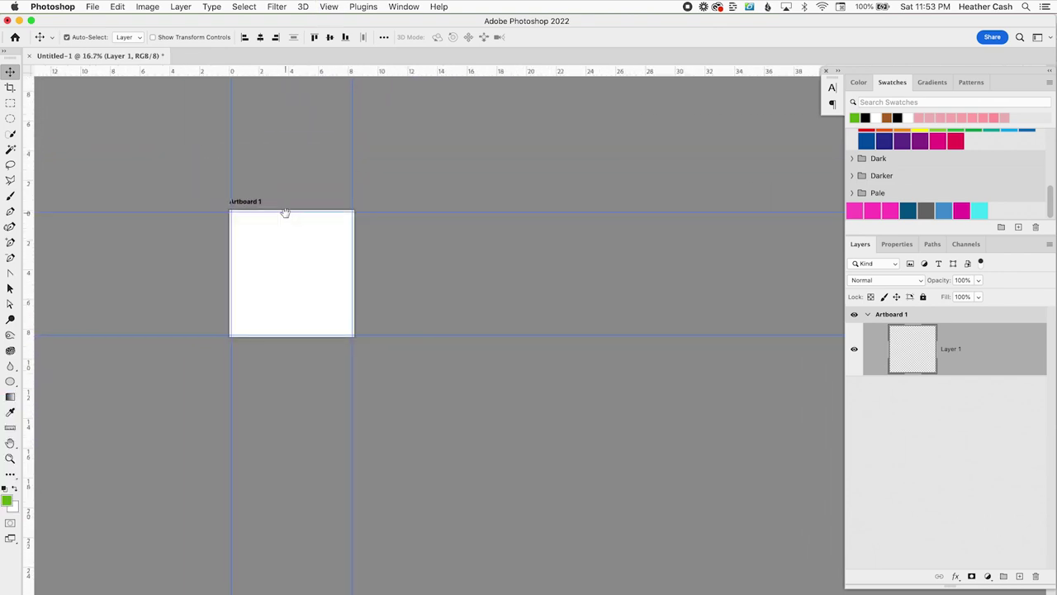
{"action": "key", "text": "space"}
{"action": "left_click_drag", "start_coordinate": [314, 264], "coordinate": [324, 237]}
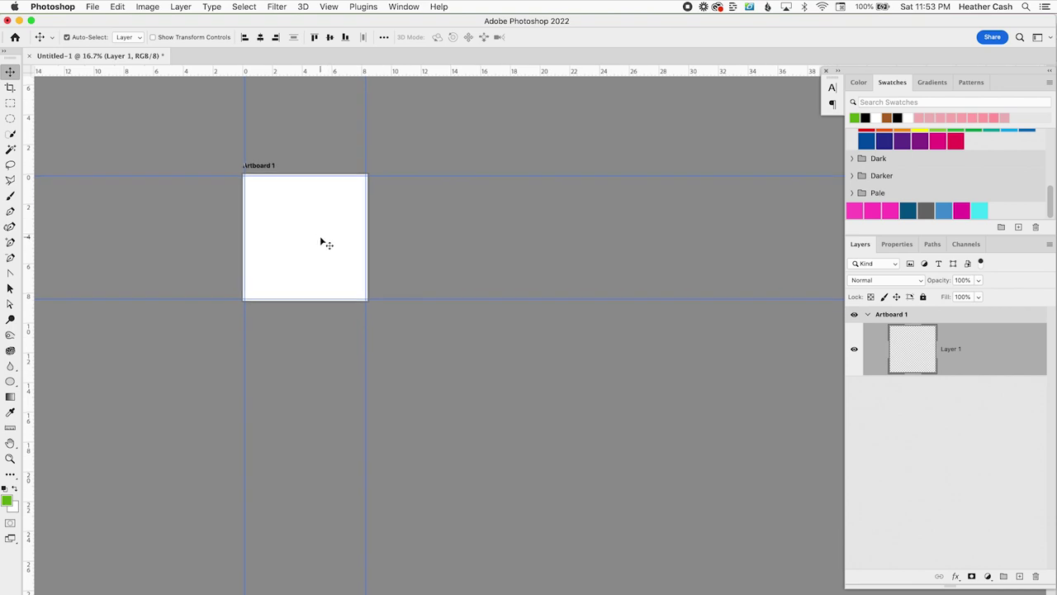
- Add Artboard 2 to the right of Artboard 1 and give it 0.125 in margin guides
{"action": "left_click", "coordinate": [257, 168]}
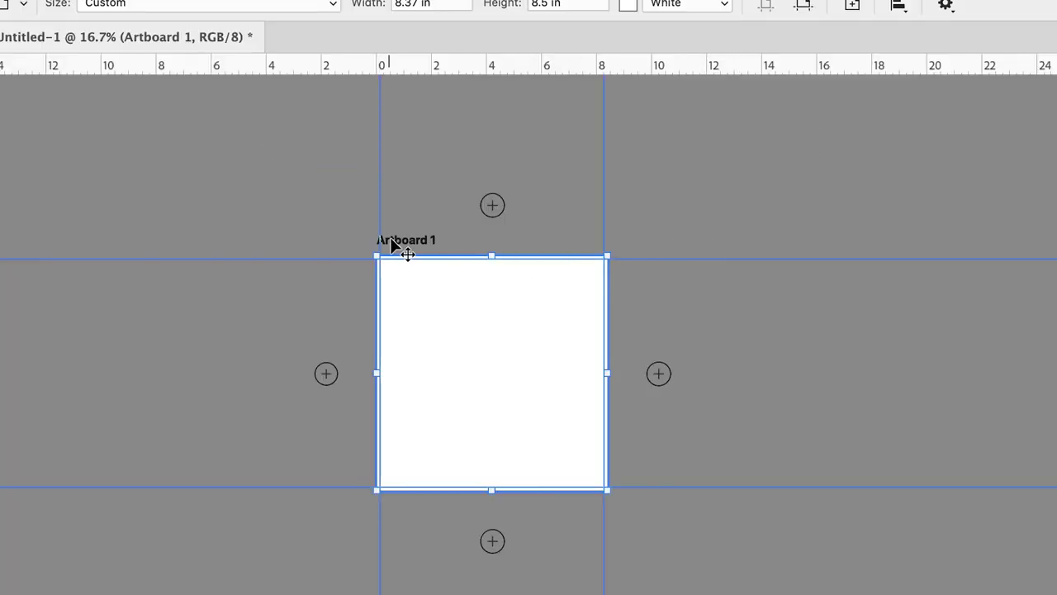
{"action": "key", "text": "v"}
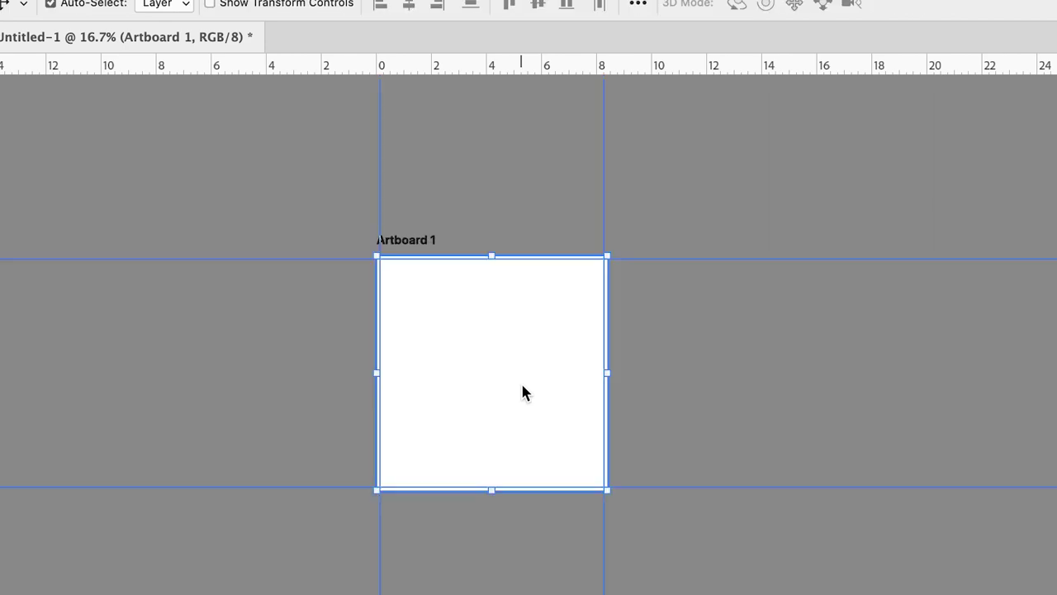
{"action": "key", "text": "super+h"}
{"action": "key", "text": "super+h"}
{"action": "left_click", "coordinate": [406, 242]}
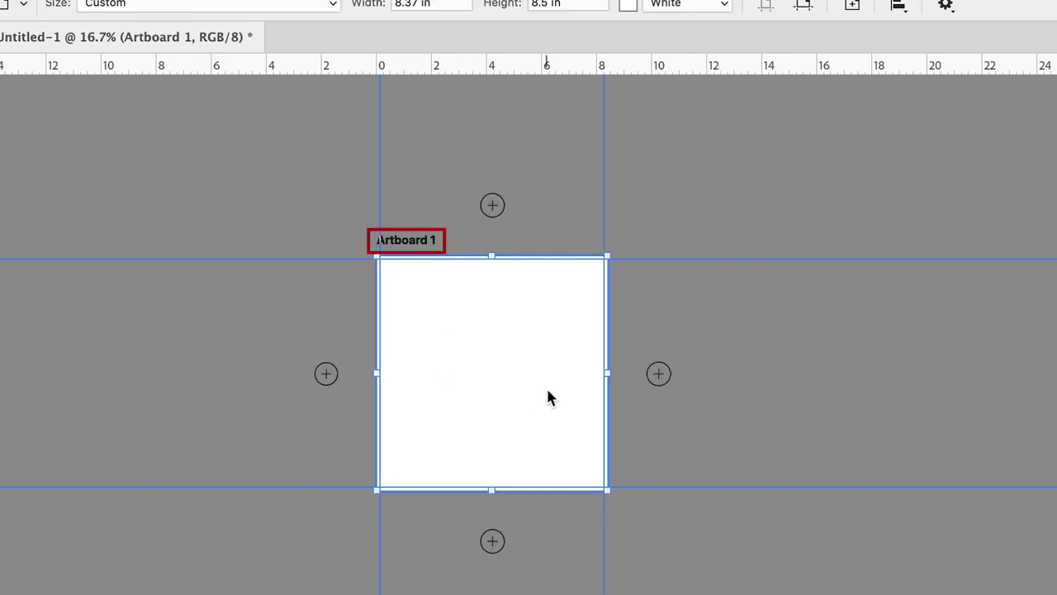
{"action": "left_click", "coordinate": [343, 221]}
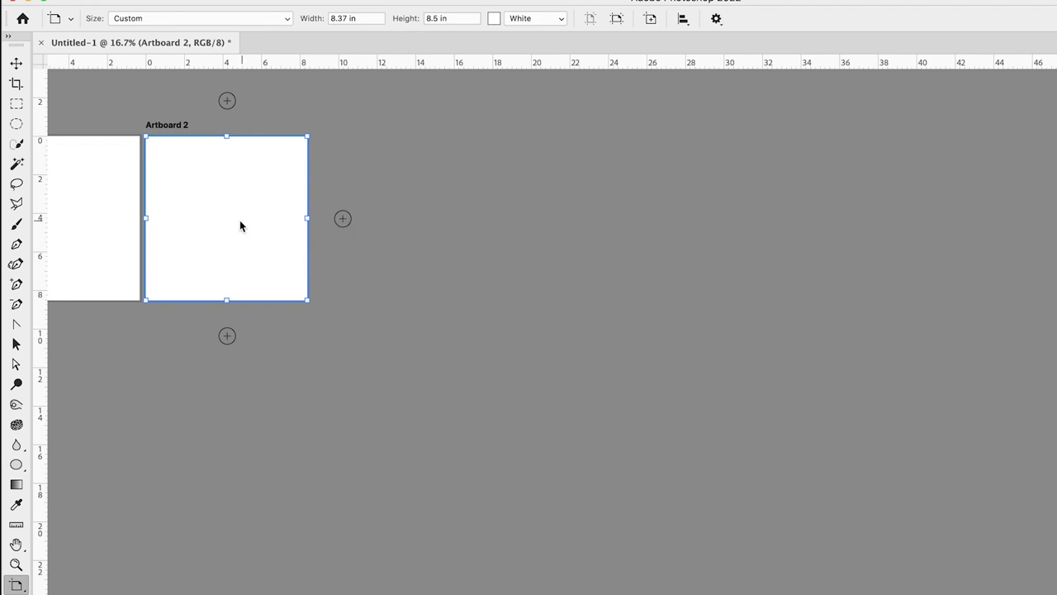
{"action": "left_click_drag", "start_coordinate": [237, 224], "coordinate": [500, 282]}
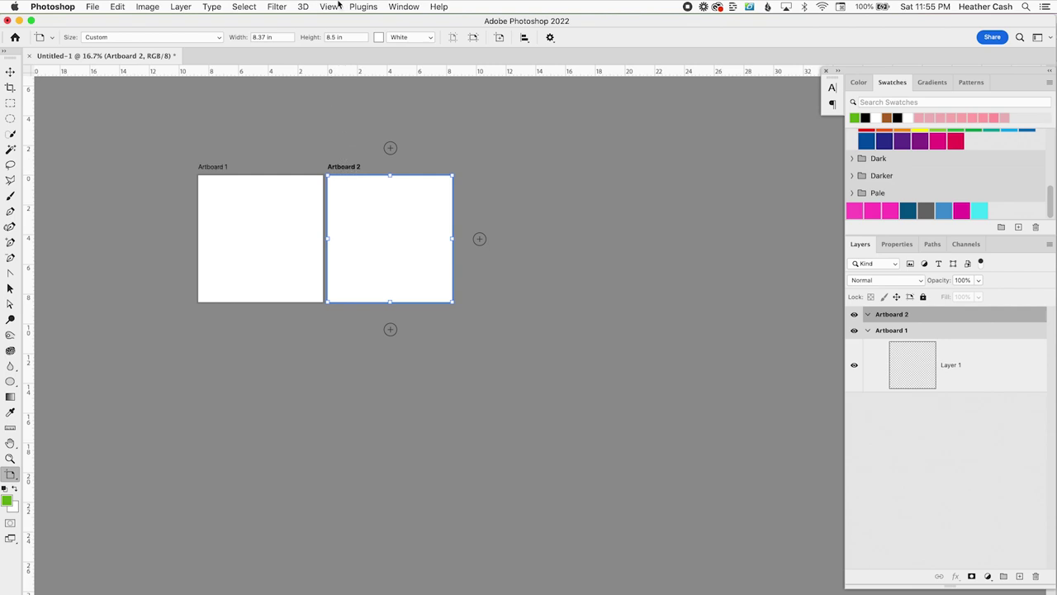
{"action": "left_click", "coordinate": [329, 7]}
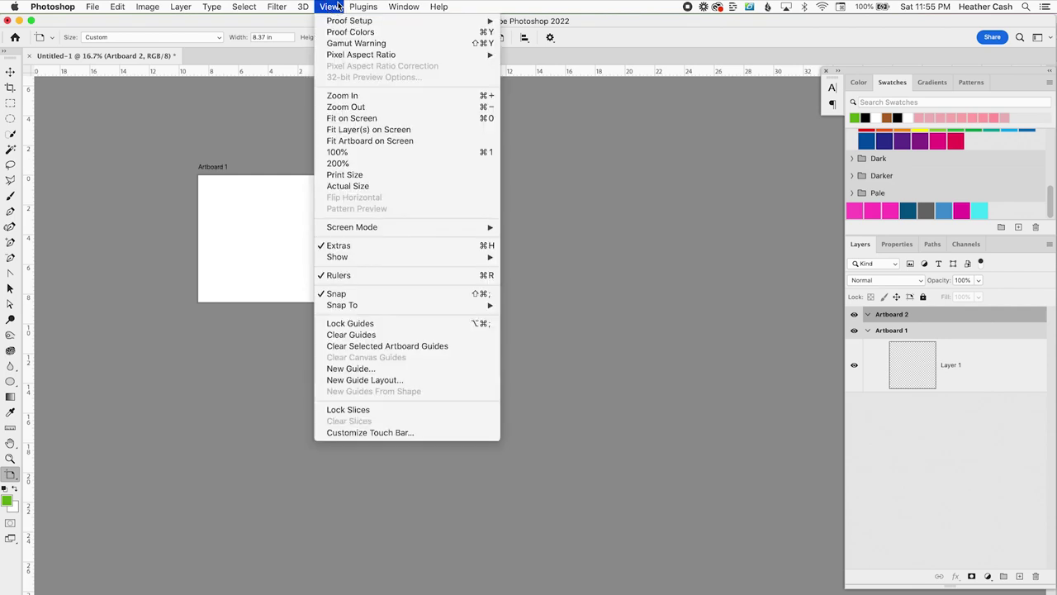
{"action": "left_click", "coordinate": [369, 382]}
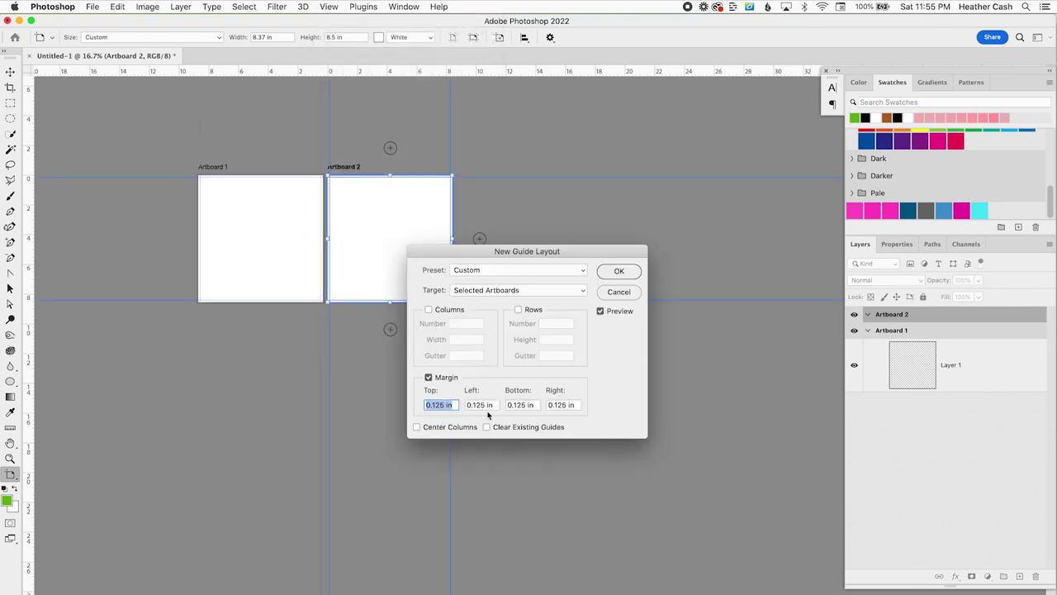
{"action": "left_click", "coordinate": [620, 273]}
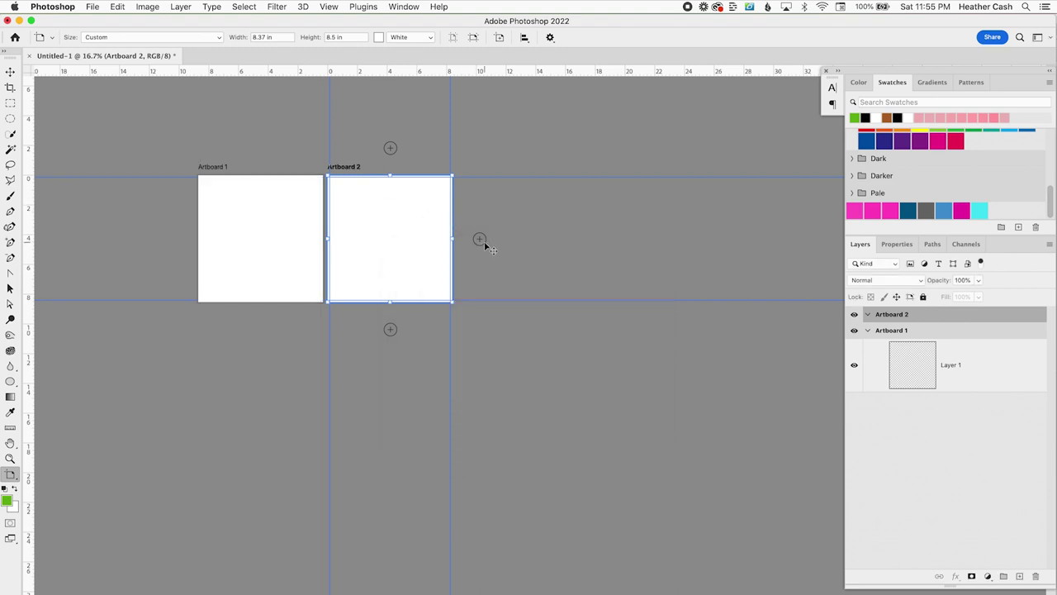
- Add Artboard 3 with margin guides, then Artboards 4 and 5 along the first row
{"action": "left_click", "coordinate": [479, 238]}
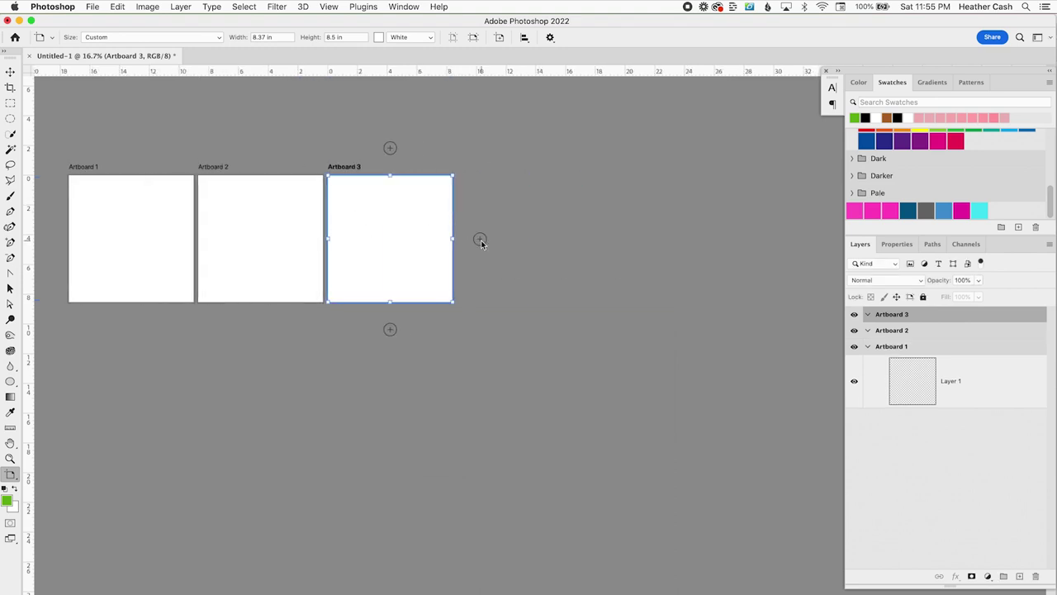
{"action": "left_click", "coordinate": [330, 6]}
{"action": "left_click", "coordinate": [384, 380]}
{"action": "left_click", "coordinate": [618, 272]}
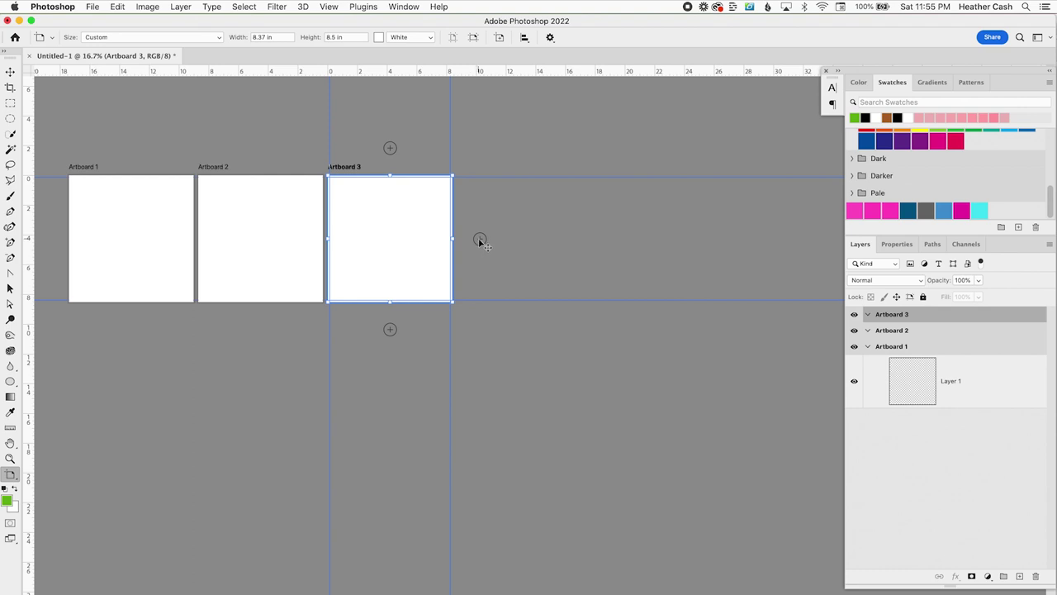
{"action": "left_click", "coordinate": [480, 240]}
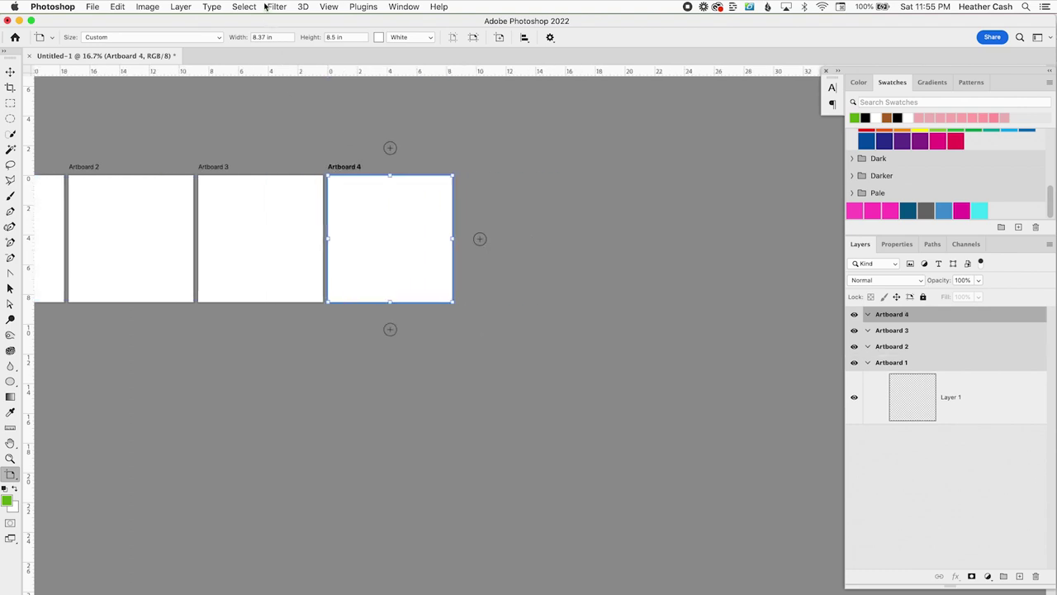
{"action": "left_click", "coordinate": [479, 240]}
{"action": "left_click_drag", "start_coordinate": [420, 289], "coordinate": [513, 269]}
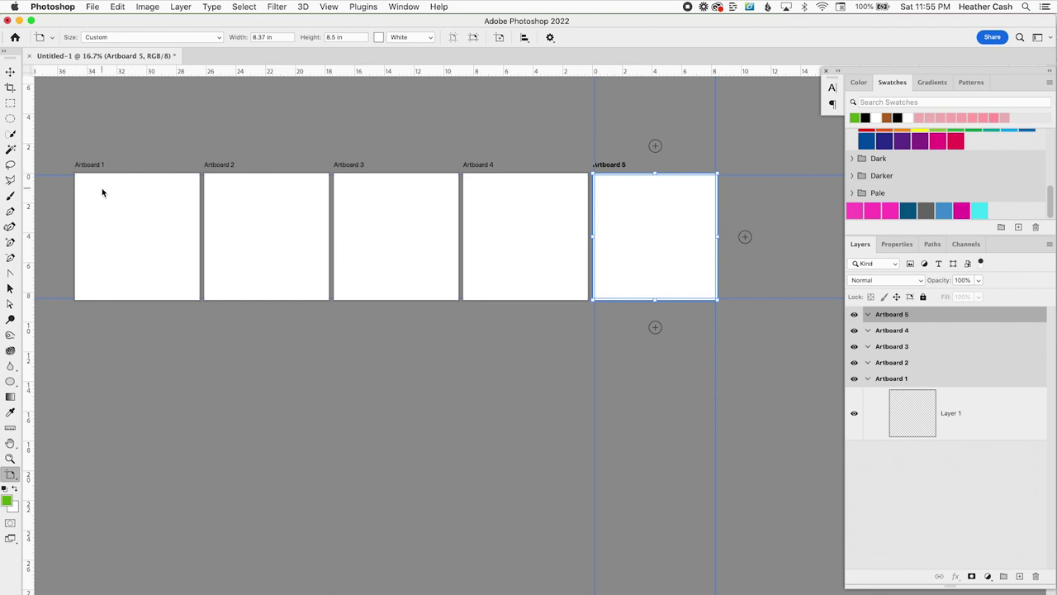
- Start a second row: Artboard 6 below Artboard 2 with margin guides, then more through Artboard 10
{"action": "left_click", "coordinate": [224, 166]}
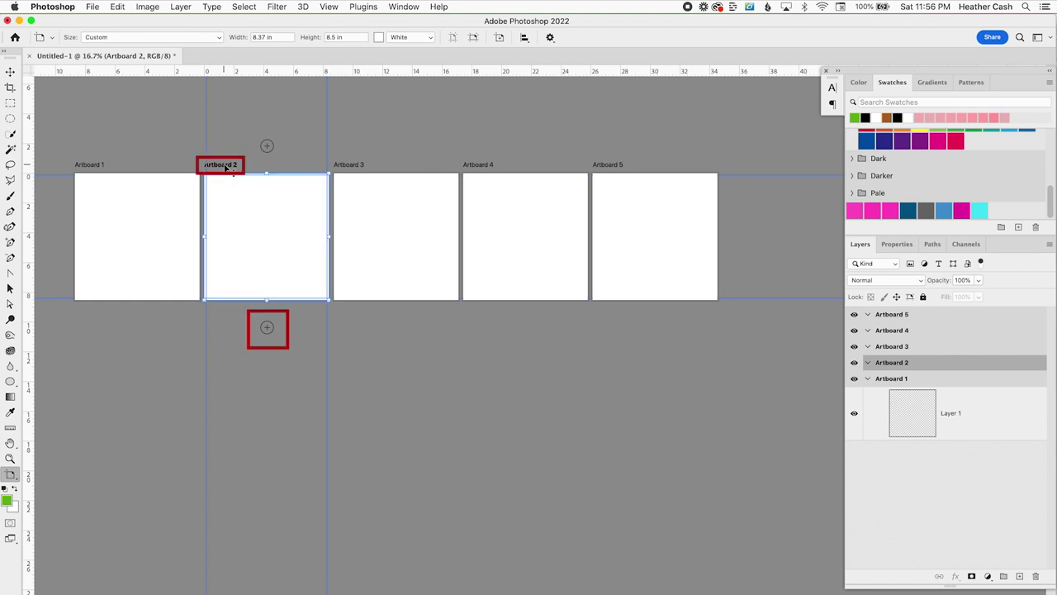
{"action": "left_click", "coordinate": [267, 329]}
{"action": "left_click", "coordinate": [329, 7]}
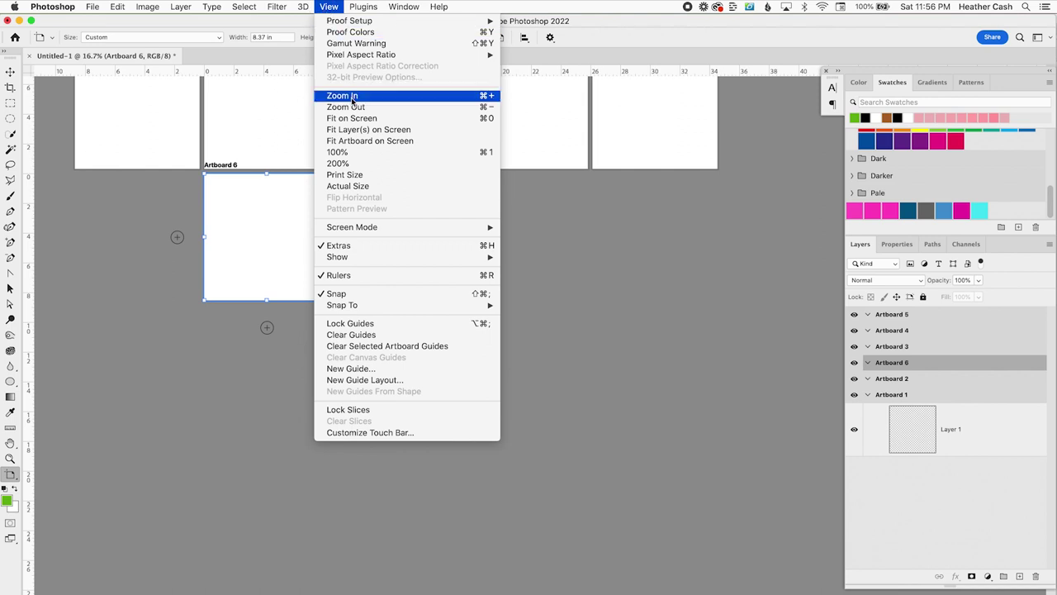
{"action": "left_click", "coordinate": [376, 380]}
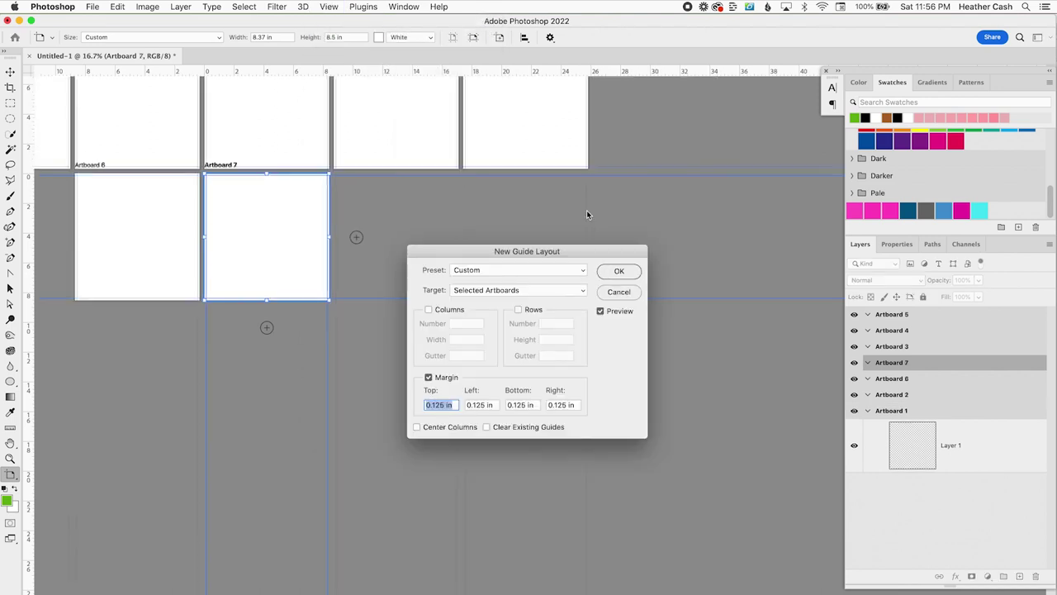
{"action": "left_click", "coordinate": [618, 271]}
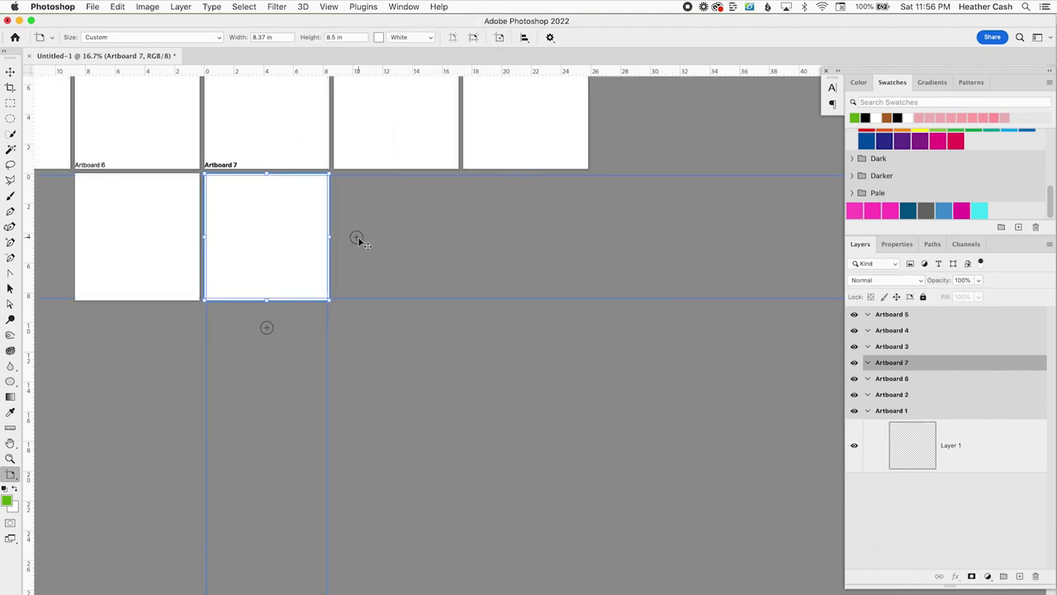
{"action": "left_click", "coordinate": [356, 237]}
{"action": "left_click", "coordinate": [329, 6]}
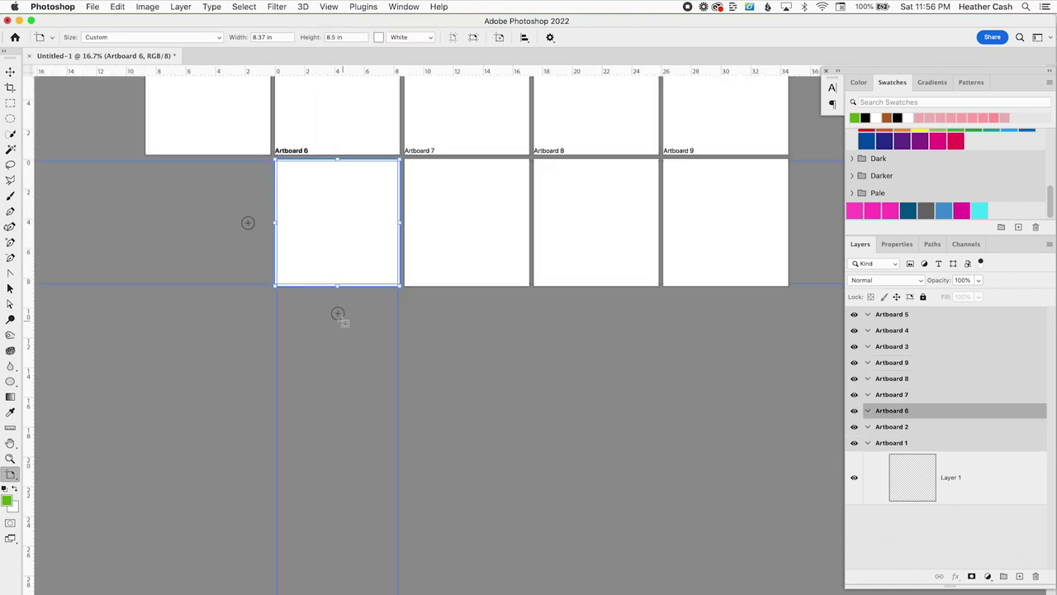
{"action": "left_click", "coordinate": [338, 313]}
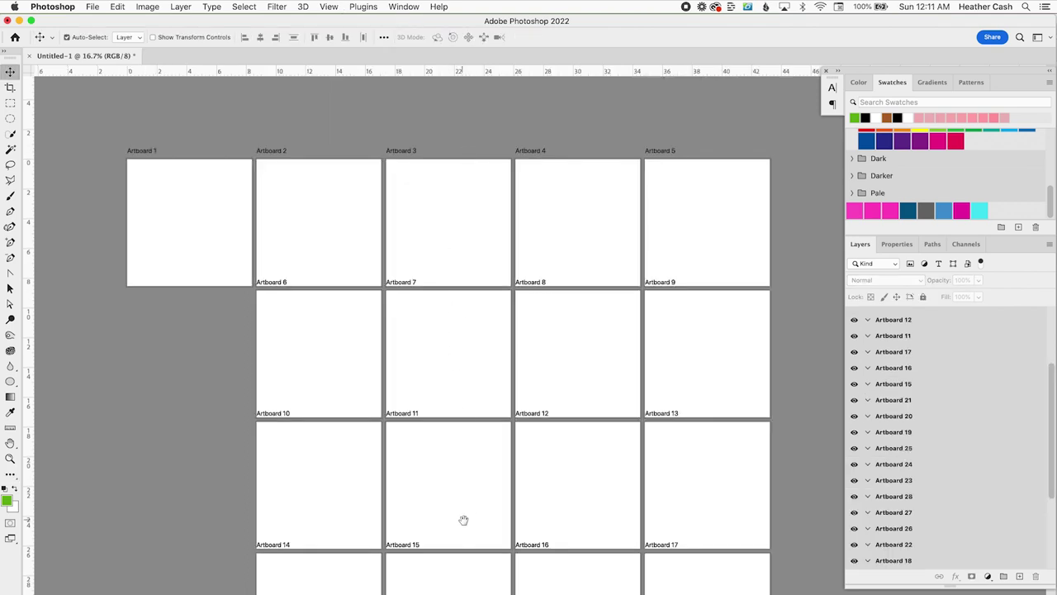
{"action": "left_click_drag", "start_coordinate": [466, 522], "coordinate": [405, 207]}
{"action": "left_click_drag", "start_coordinate": [439, 436], "coordinate": [514, 491]}
{"action": "left_click_drag", "start_coordinate": [484, 292], "coordinate": [460, 442]}
{"action": "left_click_drag", "start_coordinate": [451, 349], "coordinate": [413, 308]}
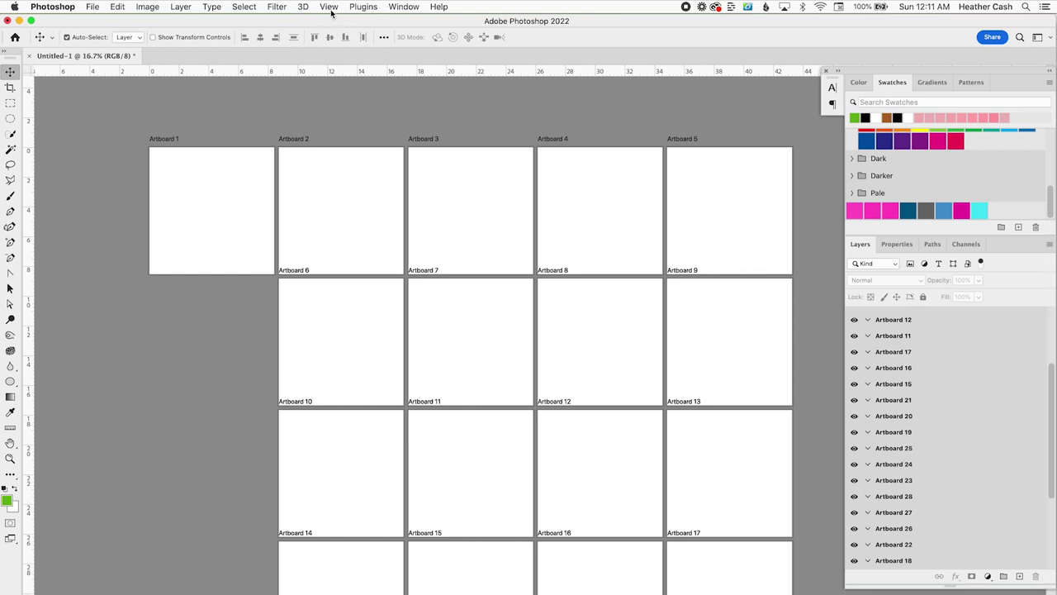
{"action": "left_click", "coordinate": [404, 7]}
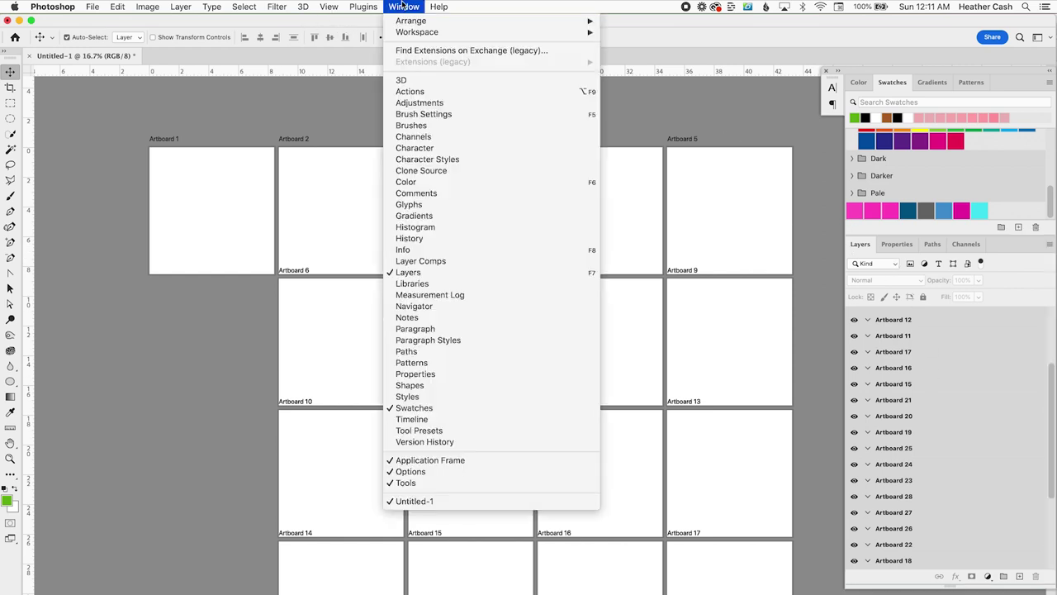
{"action": "left_click", "coordinate": [512, 279]}
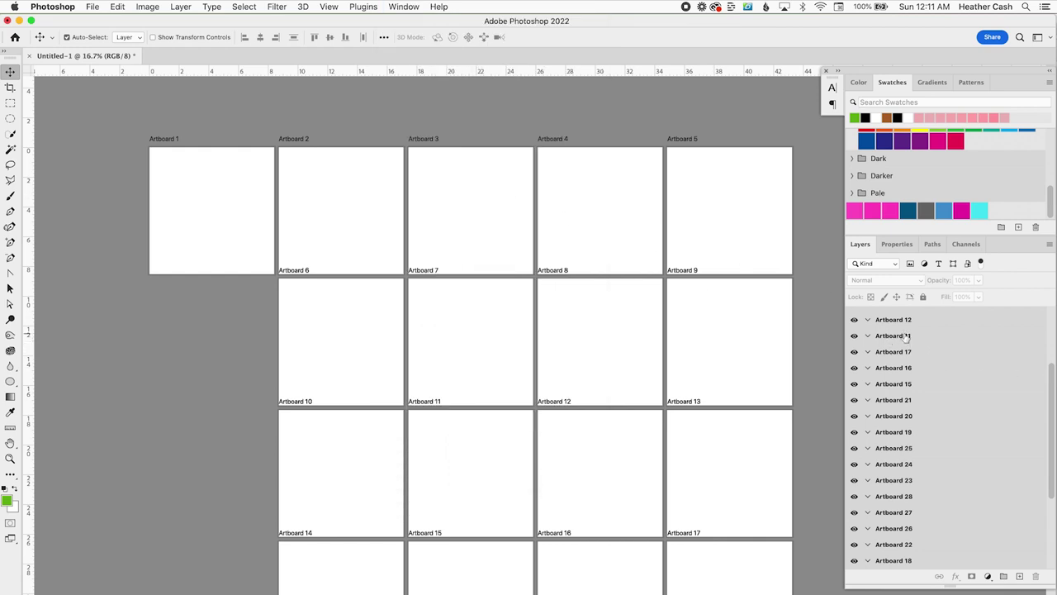
{"action": "scroll", "coordinate": [1050, 446], "scroll_direction": "down", "scroll_amount": 5}
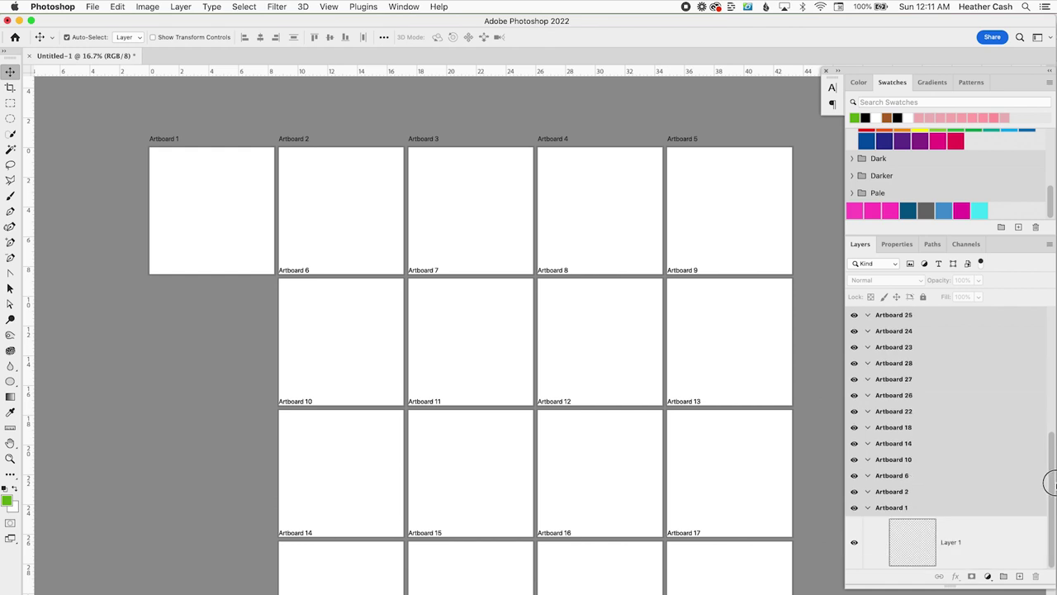
{"action": "left_click_drag", "start_coordinate": [1050, 460], "coordinate": [1050, 347]}
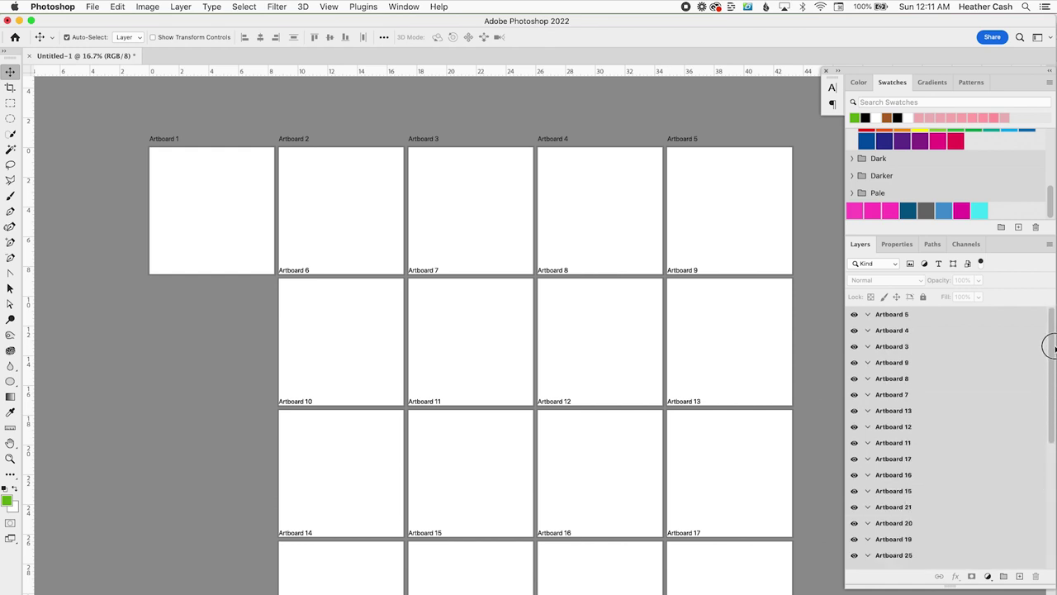
{"action": "left_click", "coordinate": [868, 315]}
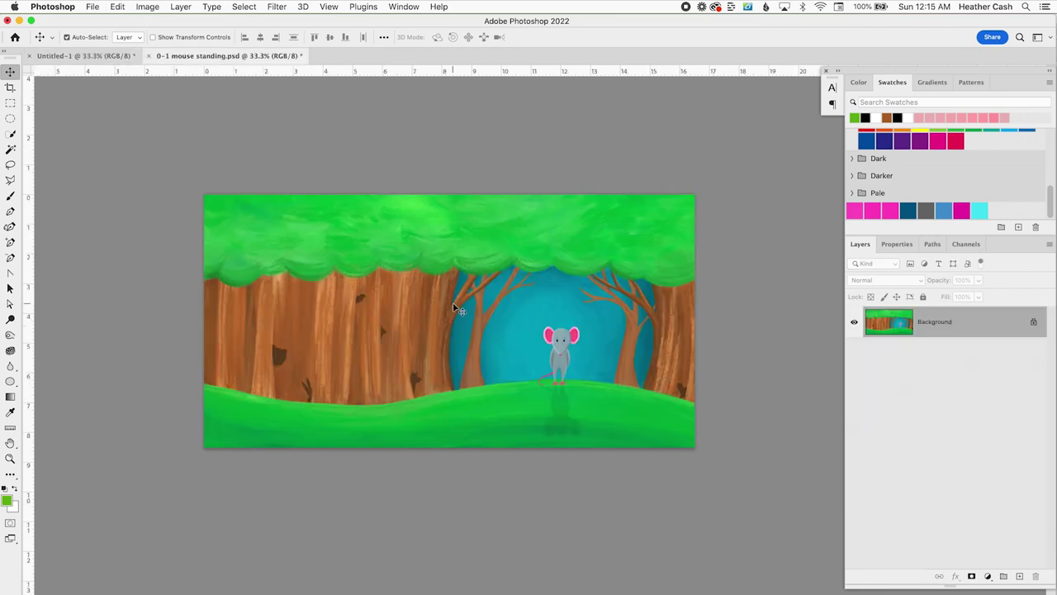
- Zoom in on the forest mouse painting and scroll around the canvas
{"action": "key", "text": "super+equal"}
{"action": "scroll", "coordinate": [442, 306], "scroll_direction": "left", "scroll_amount": 3}
{"action": "scroll", "coordinate": [441, 306], "scroll_direction": "up", "scroll_amount": 1}
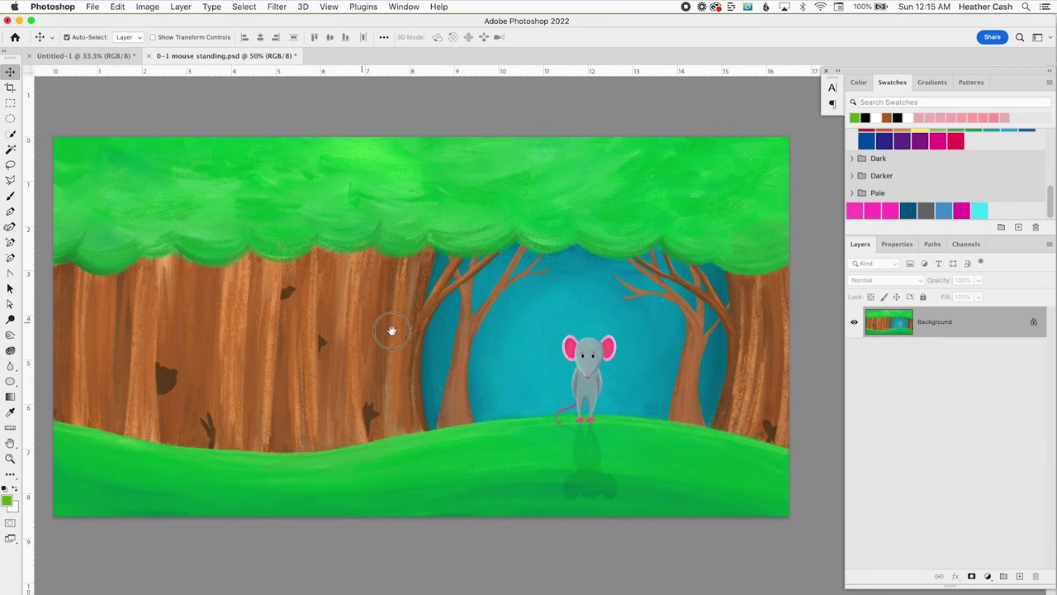
{"action": "scroll", "coordinate": [395, 317], "scroll_direction": "right", "scroll_amount": 2}
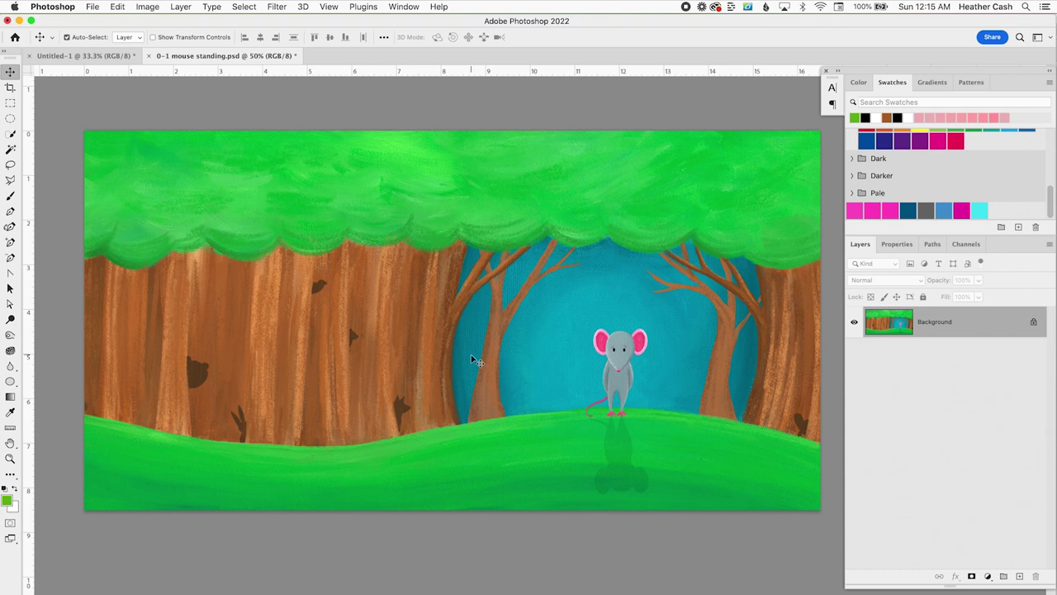
- Set up a W x H x Resolution crop of 16.75 in × 8.5 in at 300 px/in
{"action": "key", "text": "c"}
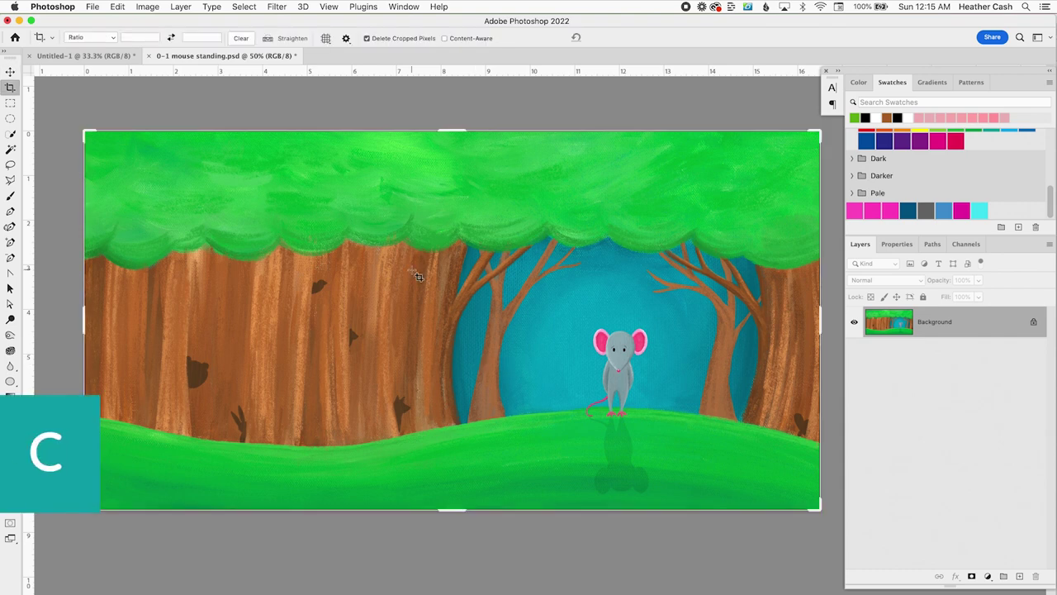
{"action": "left_click", "coordinate": [92, 38]}
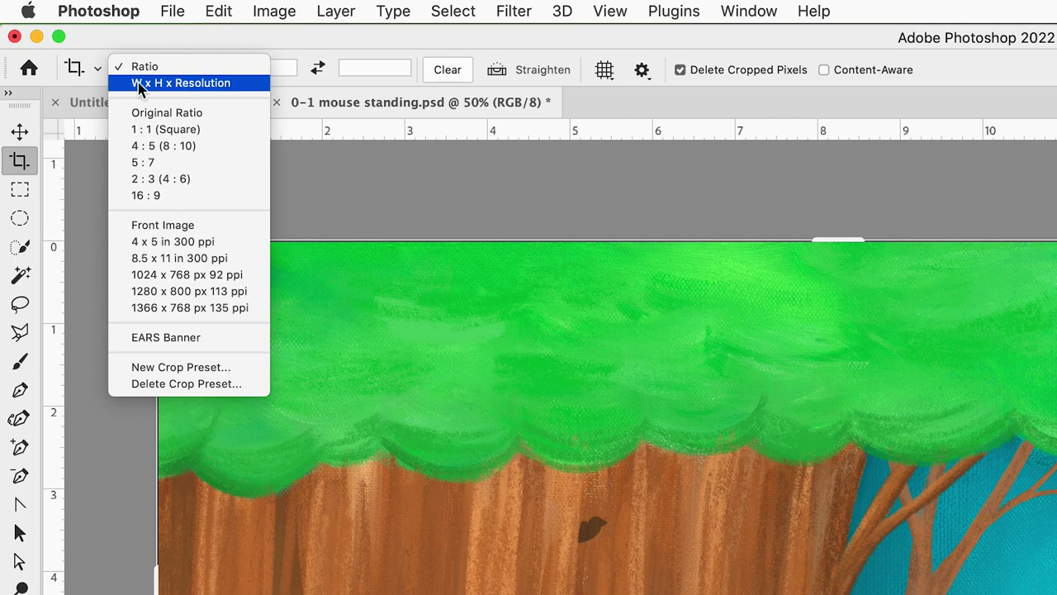
{"action": "left_click", "coordinate": [161, 83]}
{"action": "left_click", "coordinate": [251, 69]}
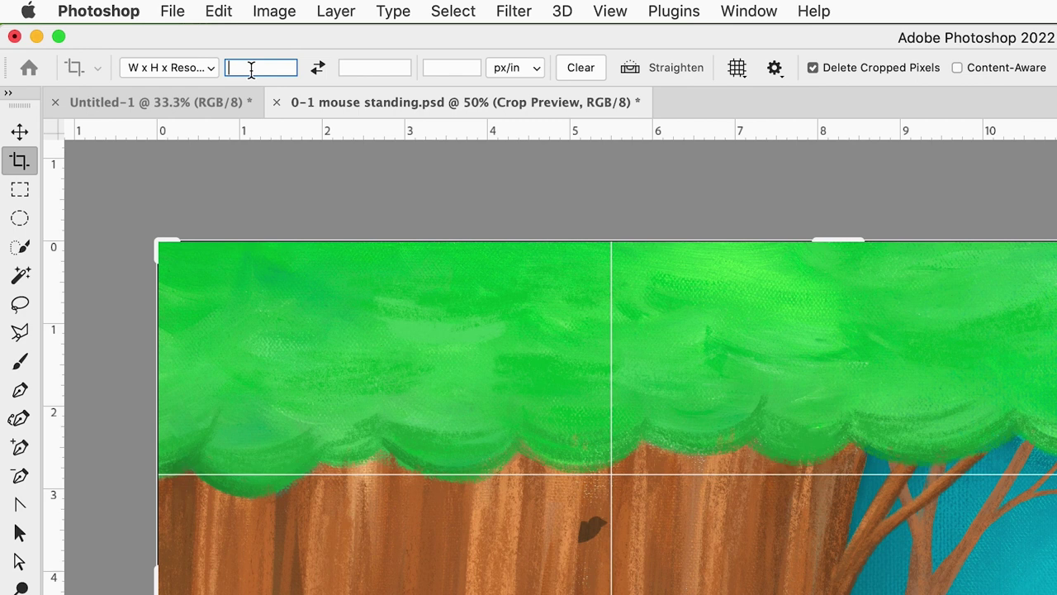
{"action": "type", "text": "16.75 in"}
{"action": "key", "text": "Tab"}
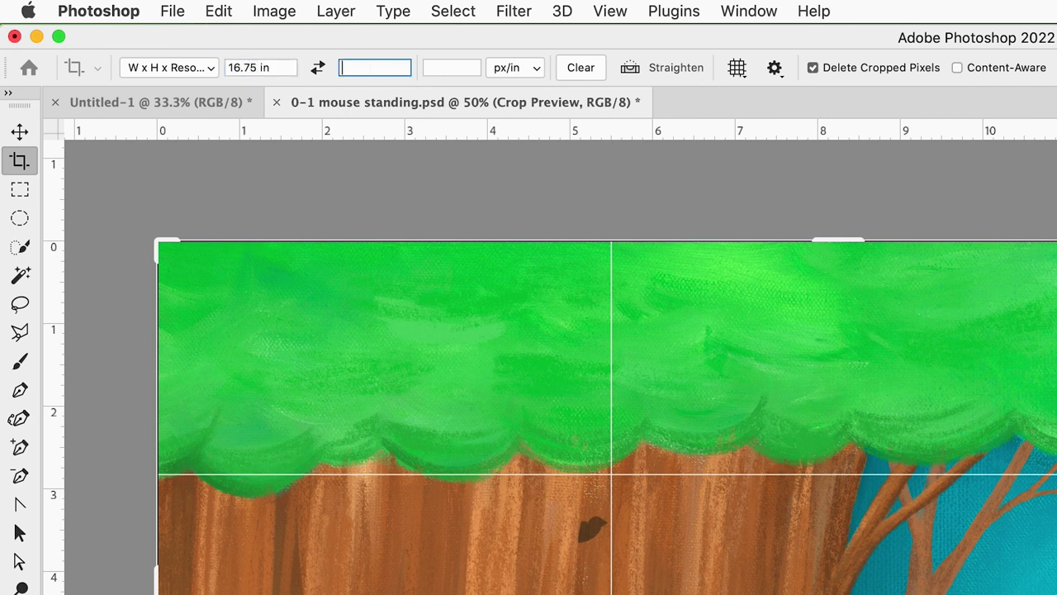
{"action": "type", "text": "8.5 in"}
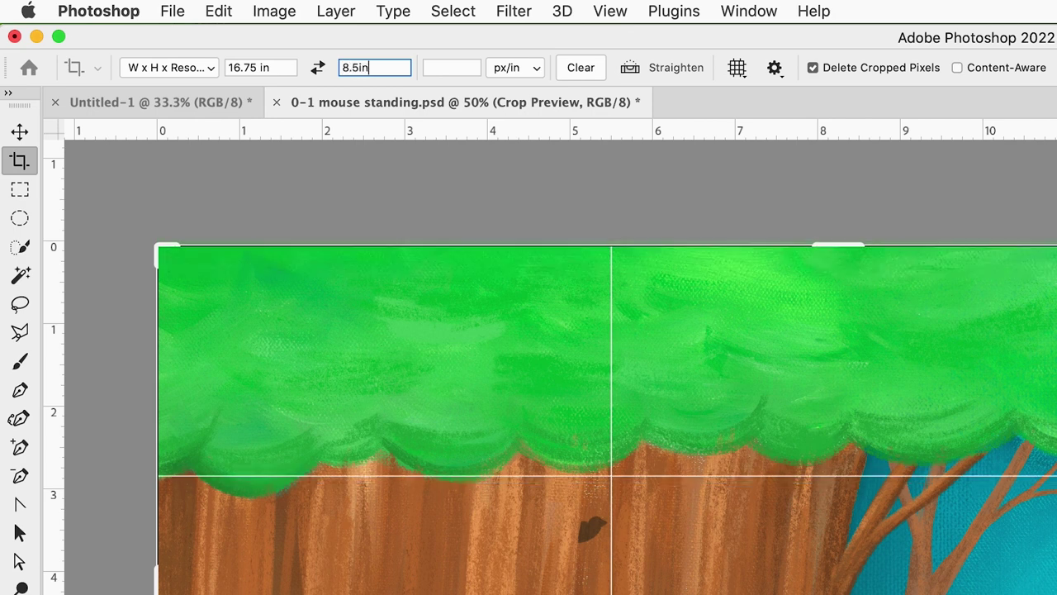
{"action": "key", "text": "Tab"}
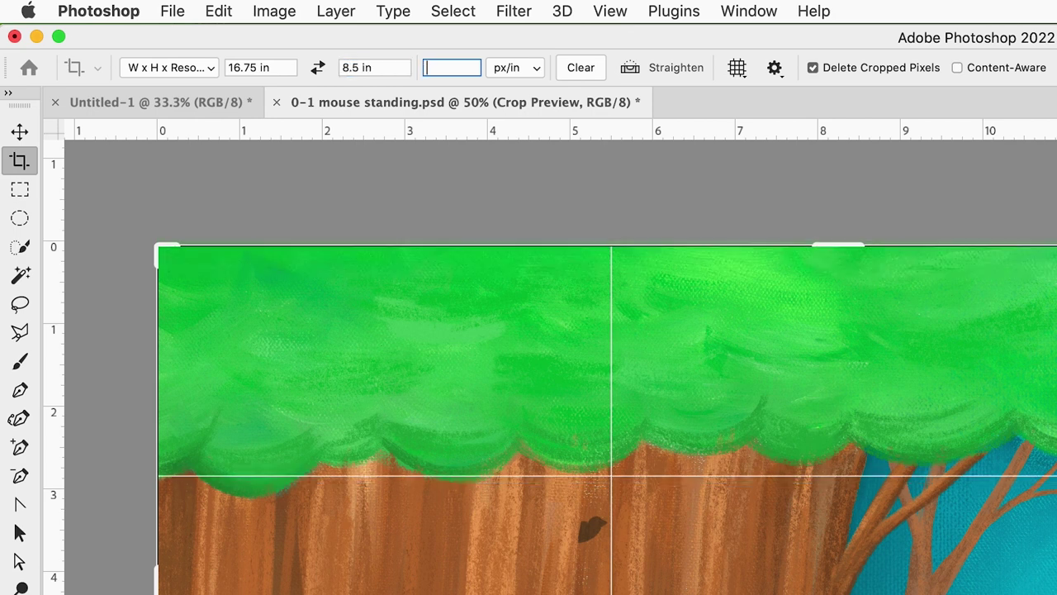
{"action": "type", "text": "300"}
- Inspect the crop edge up close, commit the crop, and view the whole cropped painting
{"action": "key", "text": "super+equal"}
{"action": "key", "text": "super+equal"}
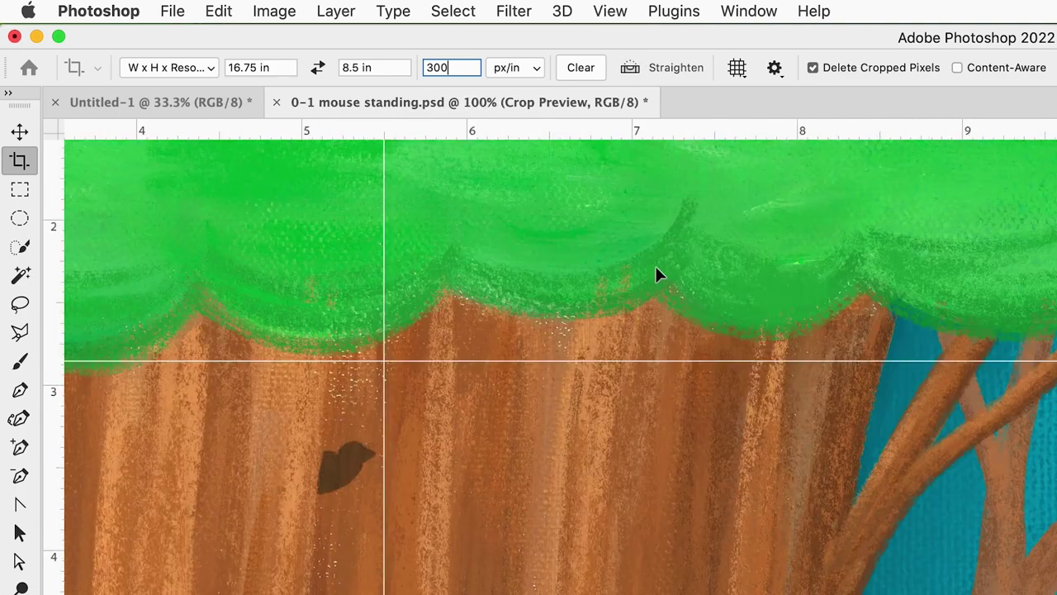
{"action": "scroll", "coordinate": [668, 261], "scroll_direction": "up", "scroll_amount": 10}
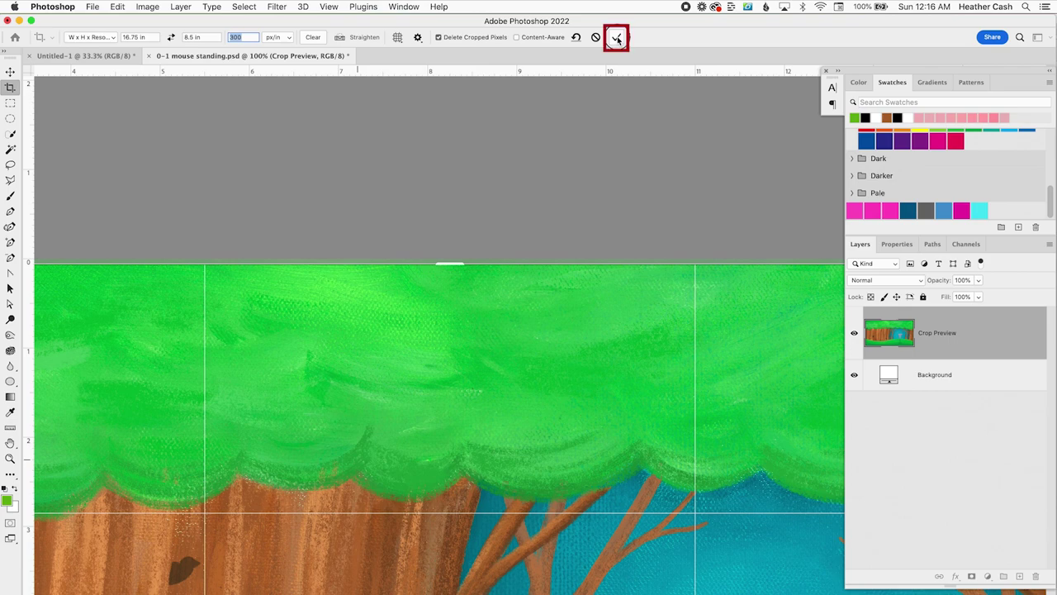
{"action": "left_click", "coordinate": [618, 39]}
{"action": "key", "text": "super+minus"}
{"action": "key", "text": "super+minus"}
{"action": "key", "text": "super+minus"}
{"action": "key", "text": "super+minus"}
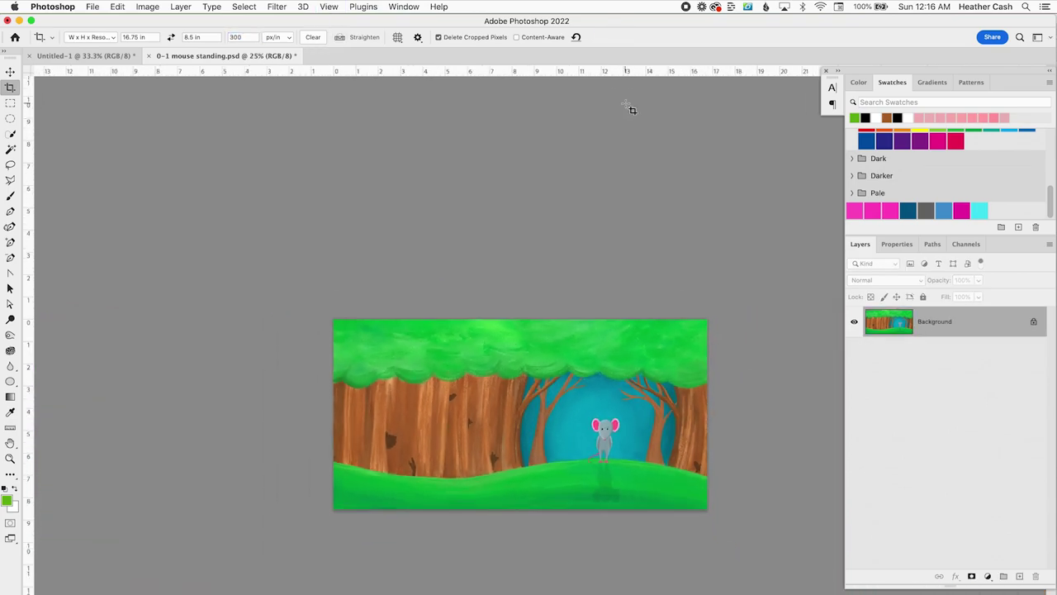
{"action": "left_click_drag", "start_coordinate": [566, 446], "coordinate": [469, 341]}
- Select all of the cropped forest painting and copy it
{"action": "key", "text": "super+equal"}
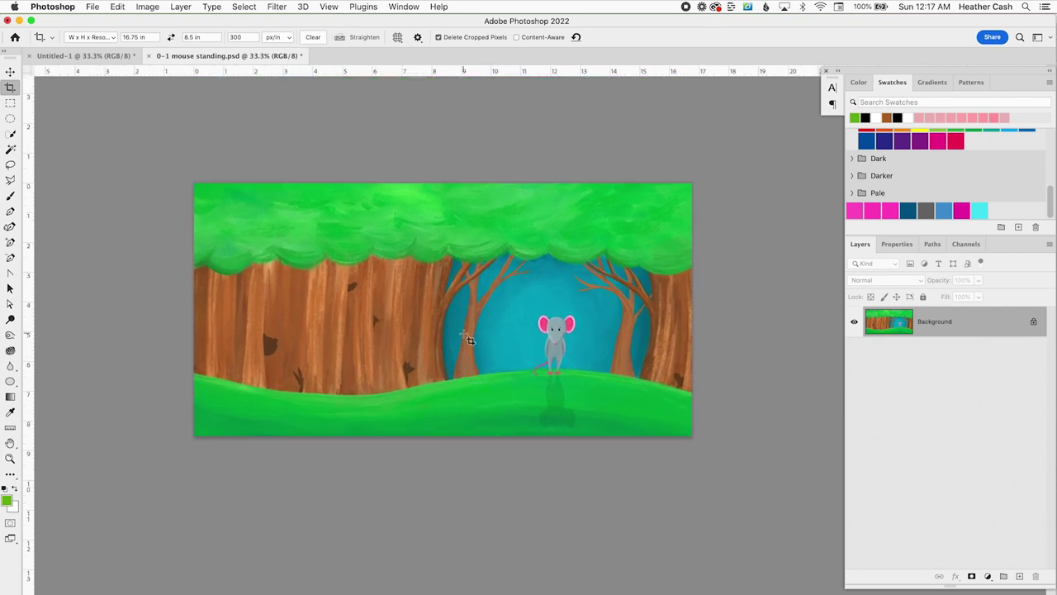
{"action": "key", "text": "v"}
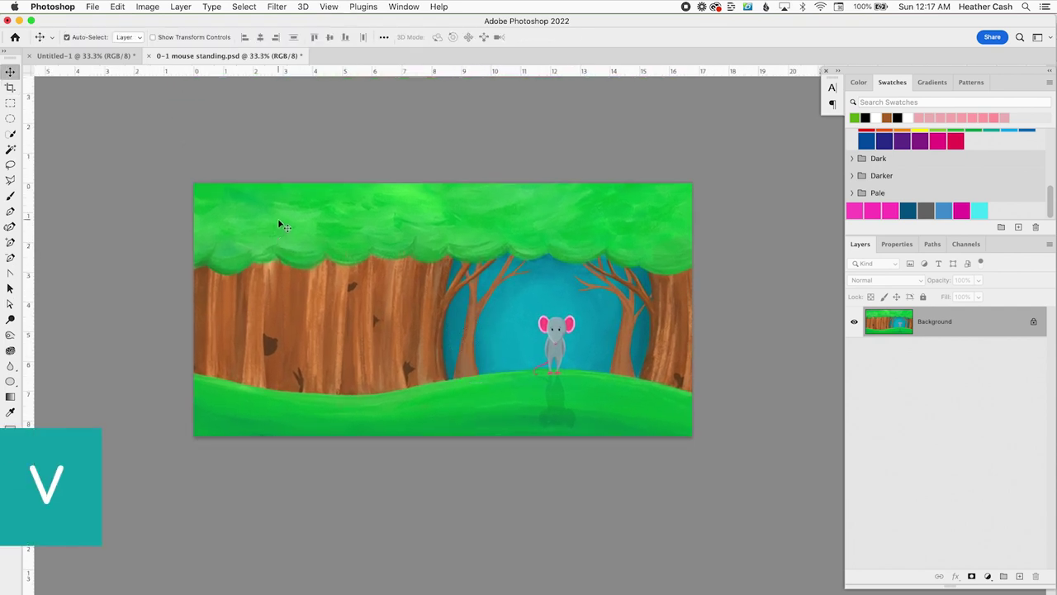
{"action": "key", "text": "super+a"}
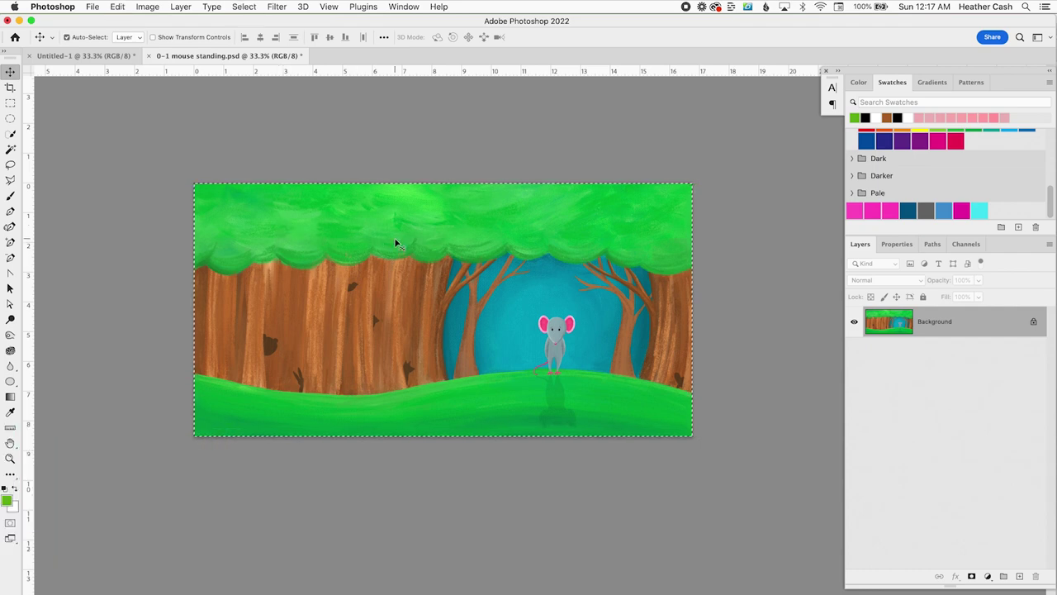
{"action": "key", "text": "super+c"}
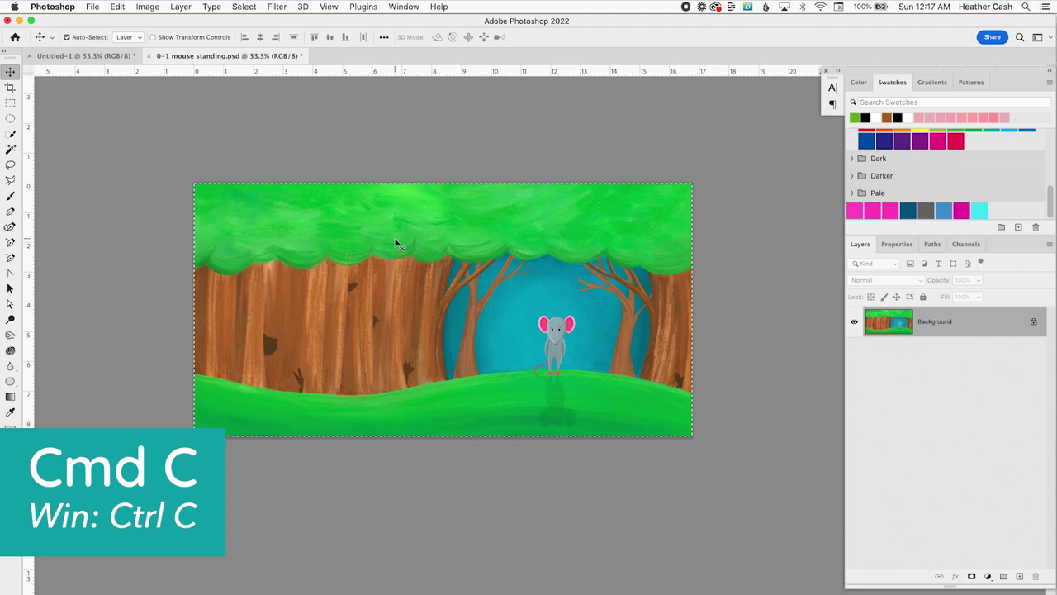
- Paste the painting onto Artboard 2 in Untitled-1 and nudge it into place
{"action": "left_click", "coordinate": [79, 56]}
{"action": "key", "text": "super+minus"}
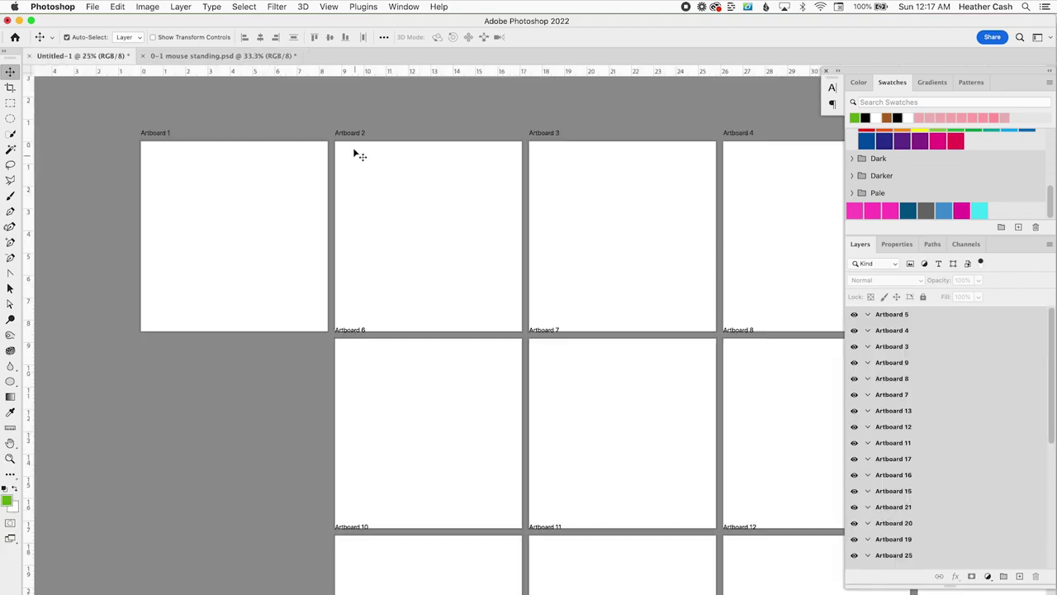
{"action": "left_click", "coordinate": [356, 134]}
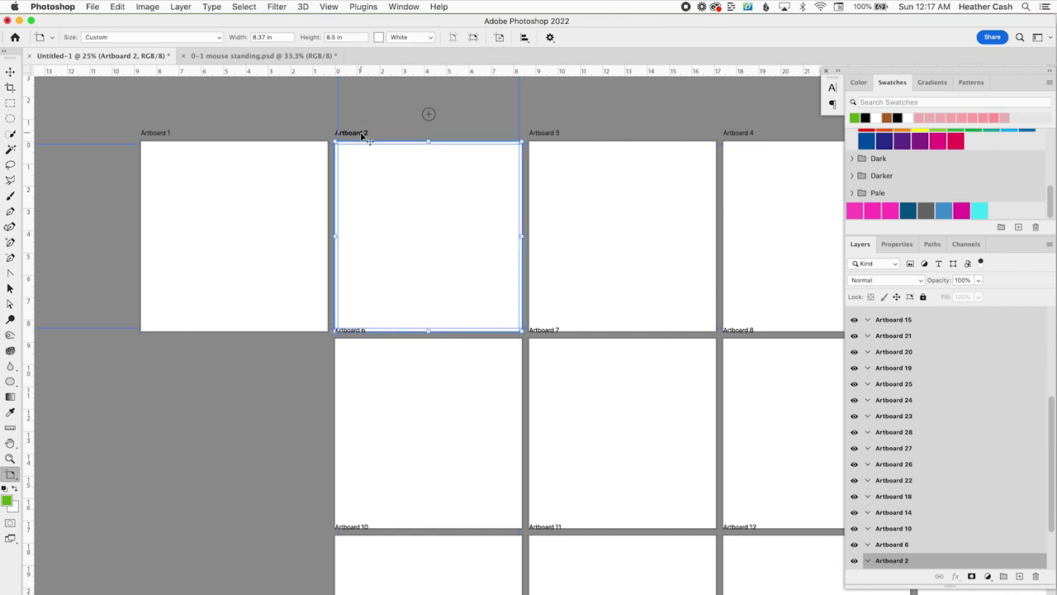
{"action": "key", "text": "super+v"}
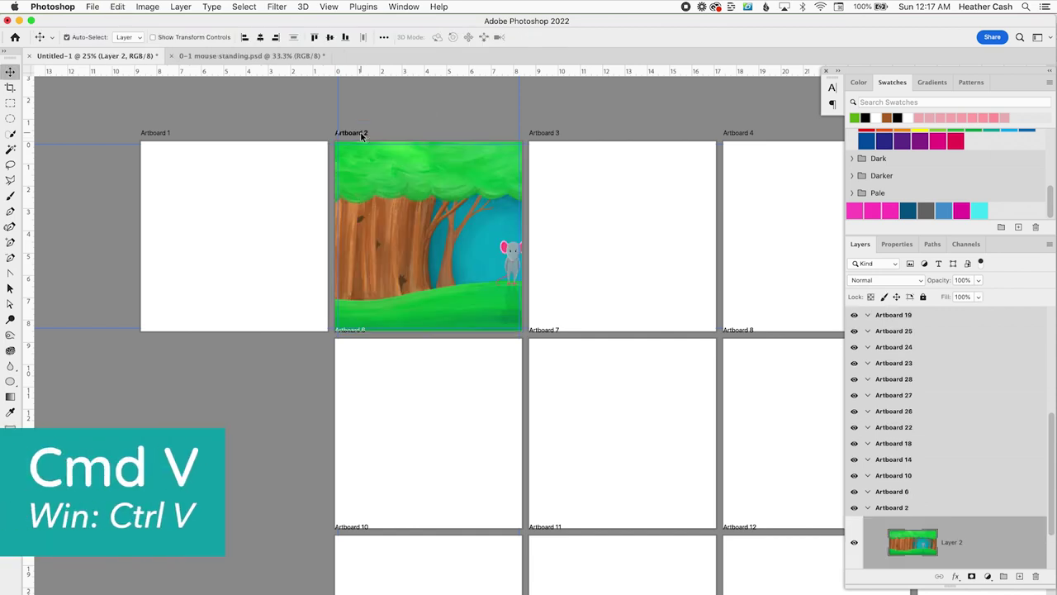
{"action": "mouse_move", "coordinate": [408, 223]}
{"action": "left_mouse_down"}
{"action": "mouse_move", "coordinate": [438, 230]}
{"action": "mouse_move", "coordinate": [402, 227]}
{"action": "left_mouse_up"}
- Turn on Snap To Guides and drag the painting down to fill Artboard 2
{"action": "left_click", "coordinate": [327, 7]}
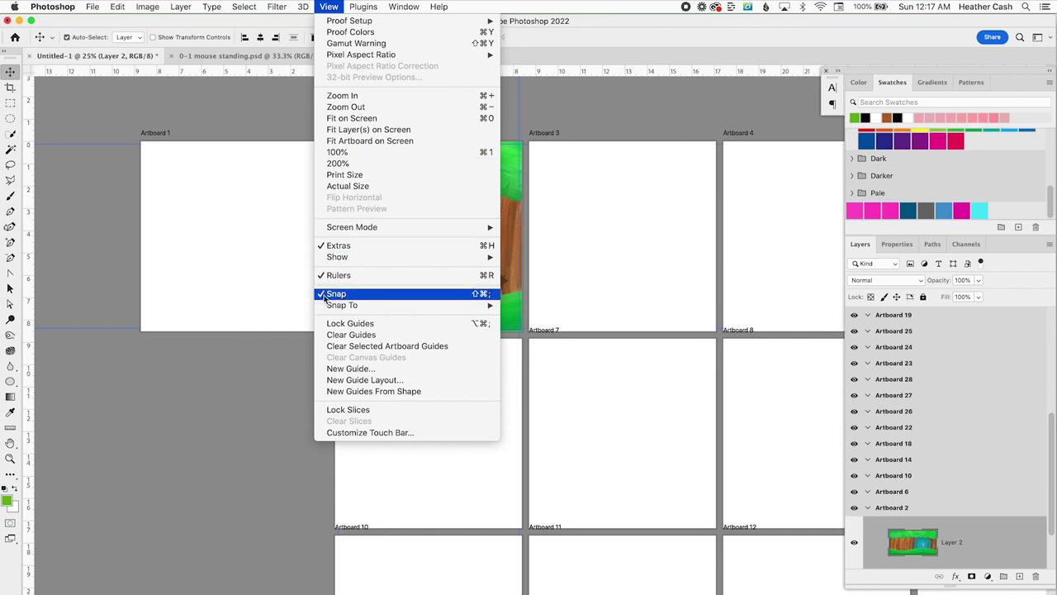
{"action": "mouse_move", "coordinate": [403, 306]}
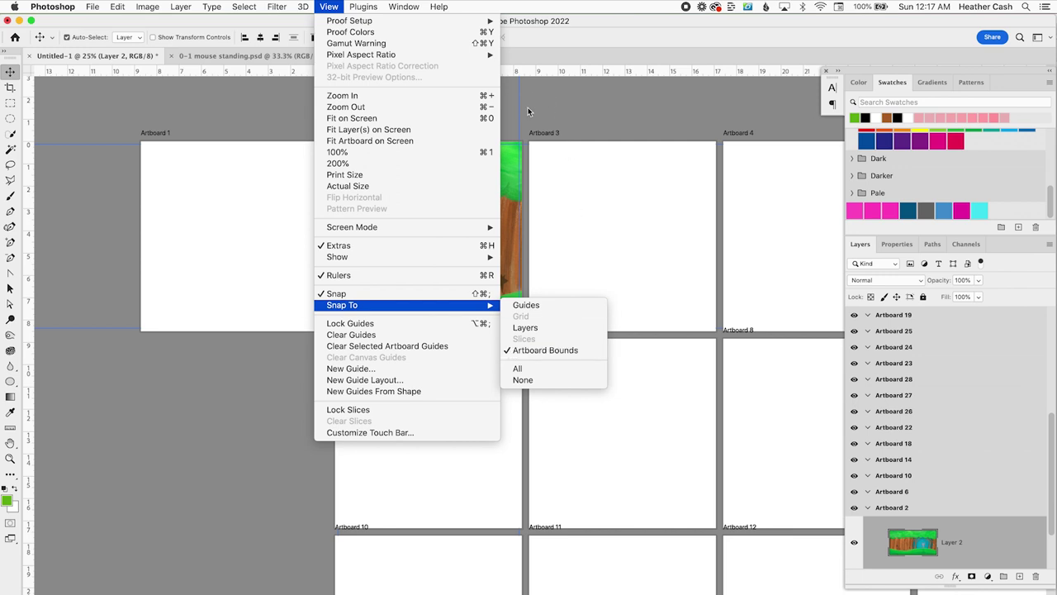
{"action": "left_click", "coordinate": [580, 348]}
{"action": "left_click_drag", "start_coordinate": [389, 211], "coordinate": [386, 216]}
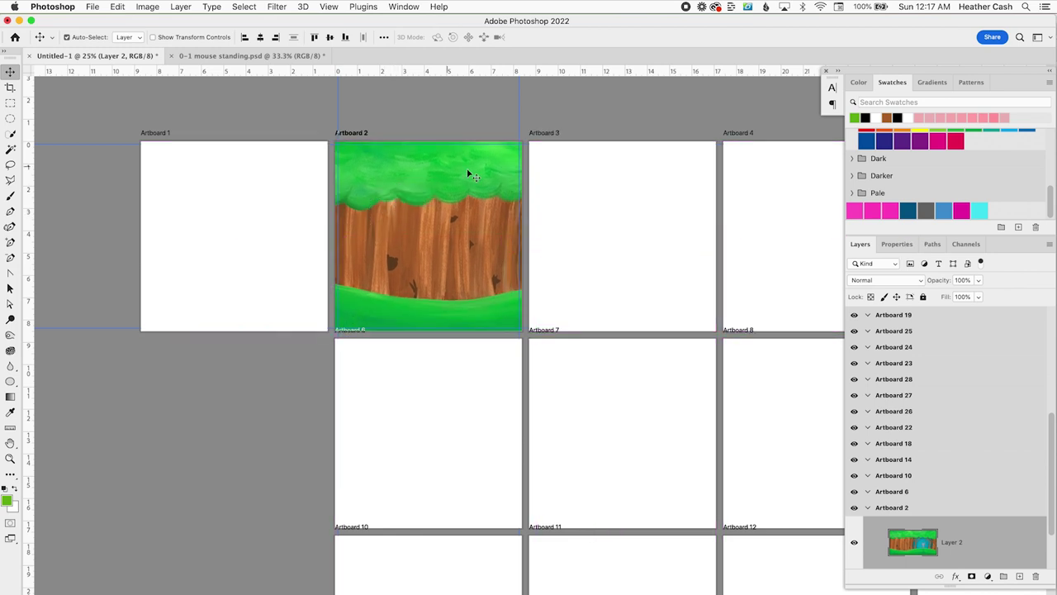
- Paste the forest painting onto Artboard 3 and shift it left so the mouse half fills it
{"action": "left_click", "coordinate": [539, 134]}
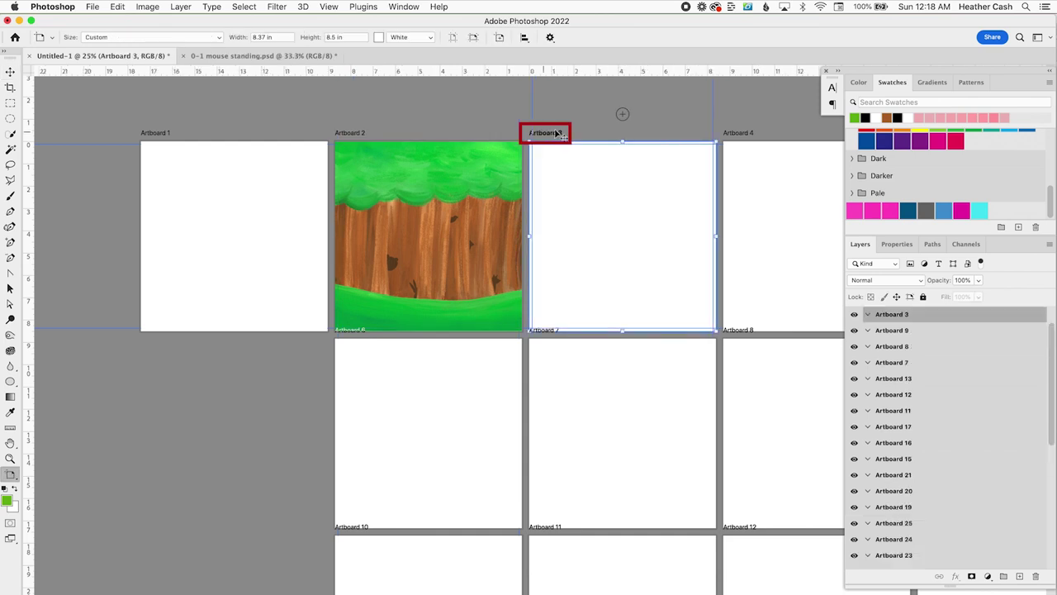
{"action": "key", "text": "super+v"}
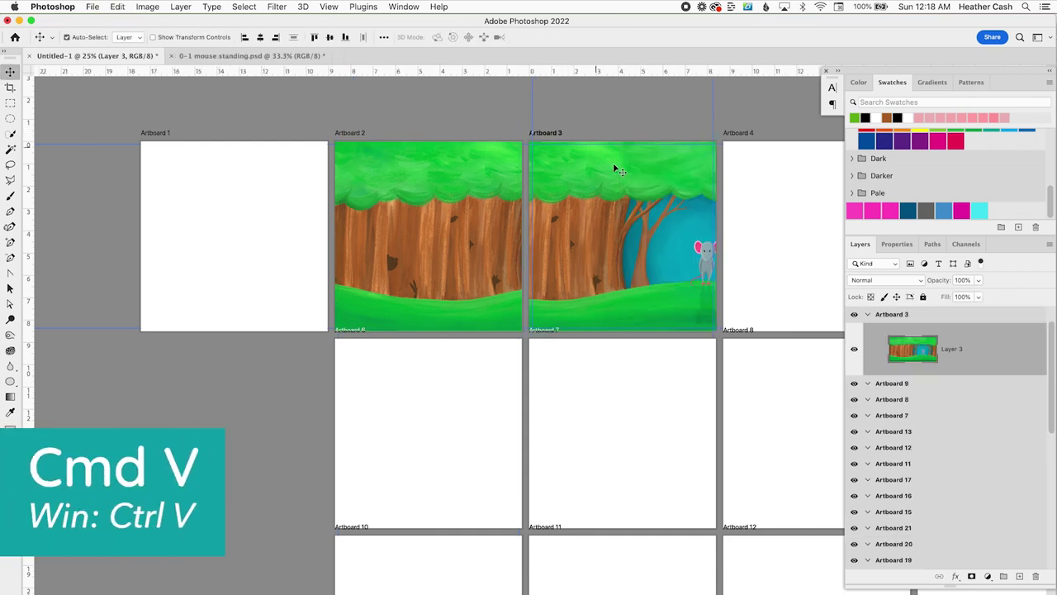
{"action": "left_click_drag", "start_coordinate": [644, 229], "coordinate": [559, 227]}
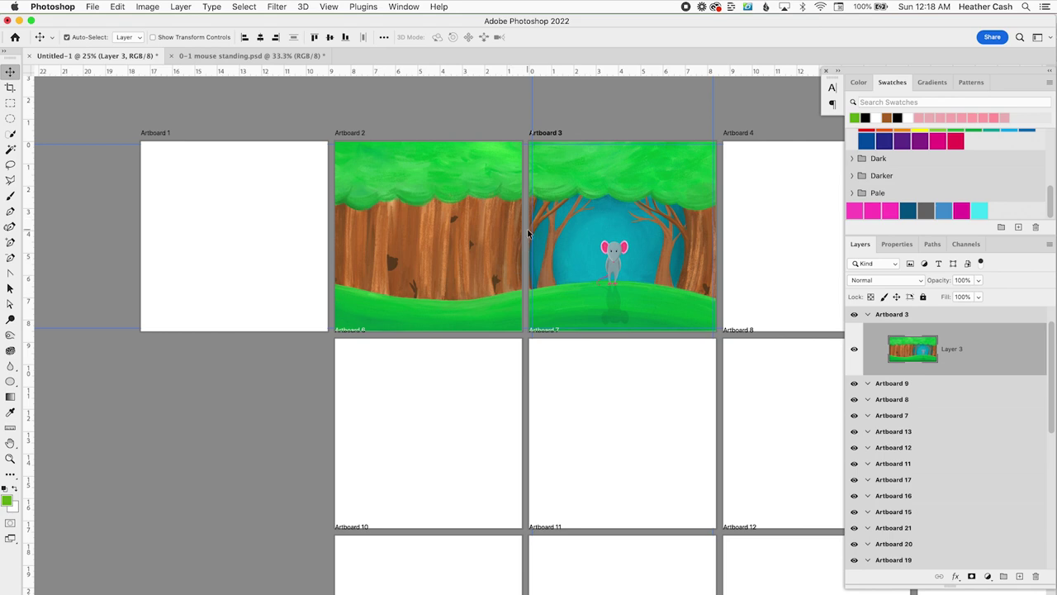
{"action": "key", "text": "super+equal"}
{"action": "key", "text": "super+equal"}
{"action": "key", "text": "super+equal"}
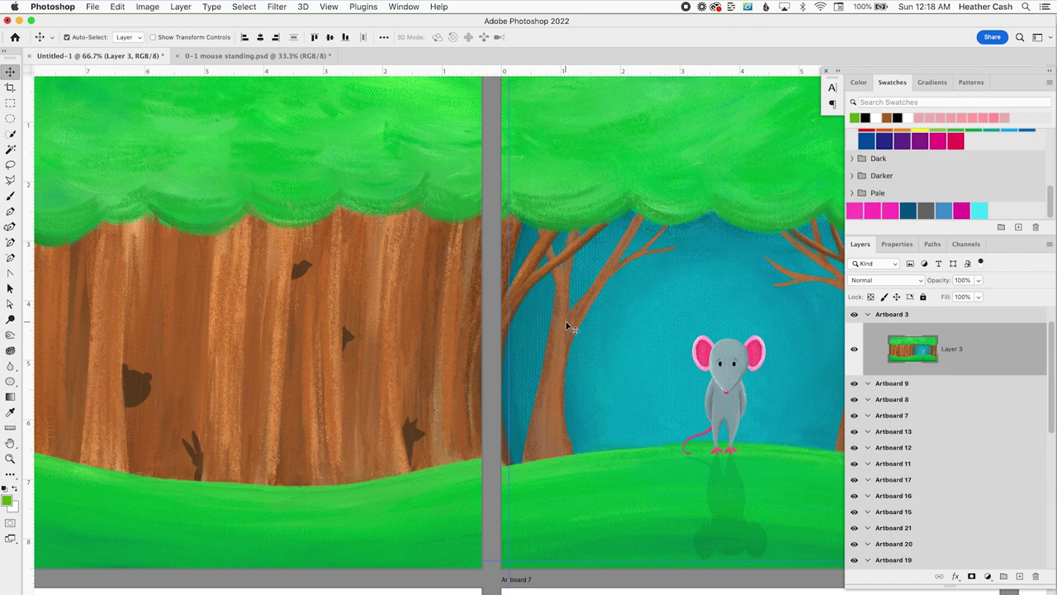
{"action": "key", "text": "super+minus"}
{"action": "key", "text": "super+minus"}
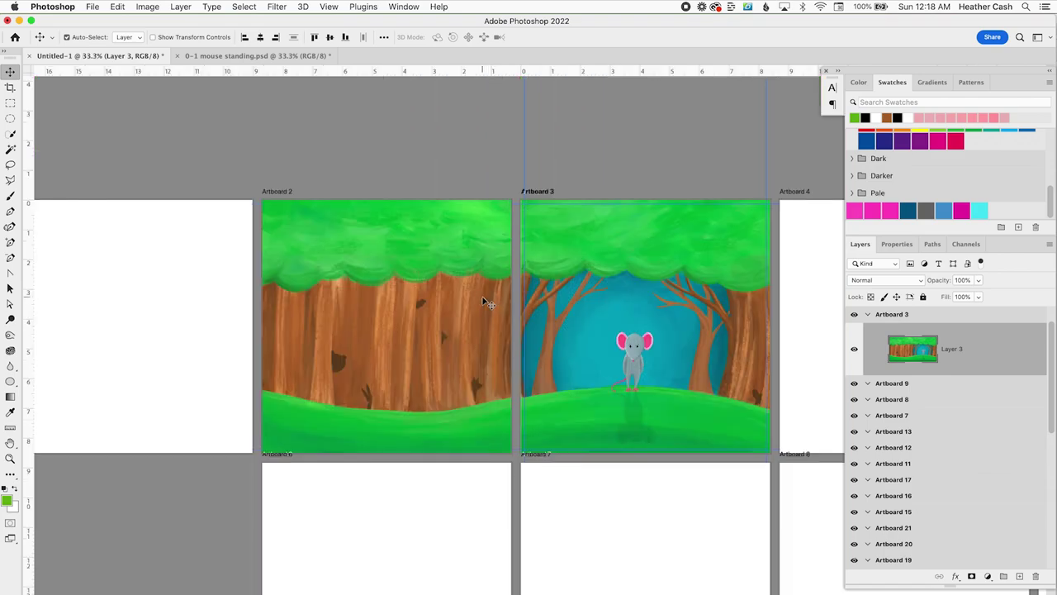
- Add a placeholder text layer reading 'asdfasfasdf' in Artboard 2's treetops
{"action": "left_click", "coordinate": [275, 193]}
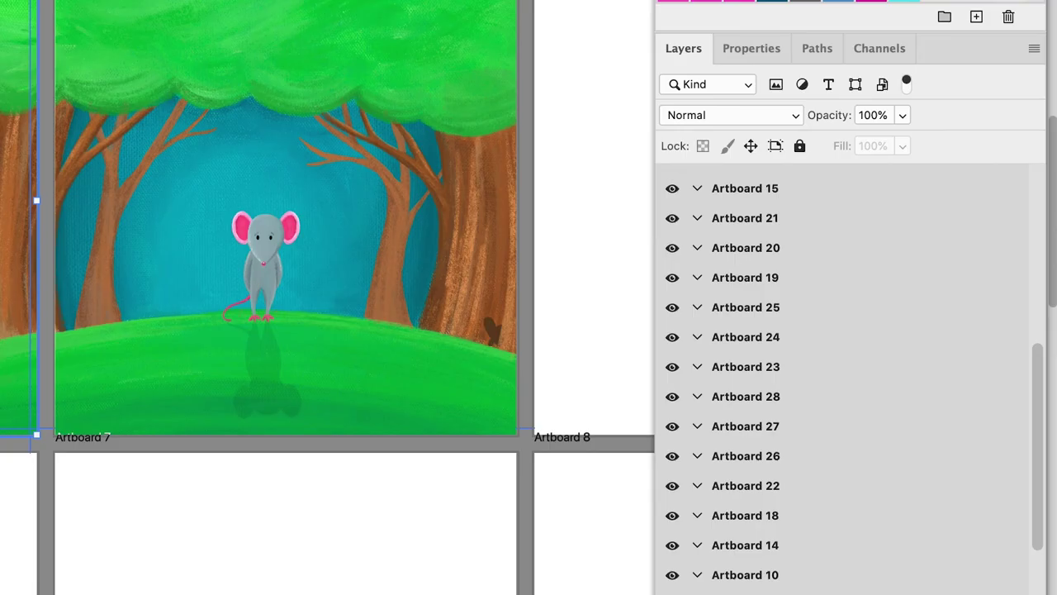
{"action": "scroll", "coordinate": [842, 380], "scroll_direction": "down", "scroll_amount": 3}
{"action": "left_click", "coordinate": [793, 559]}
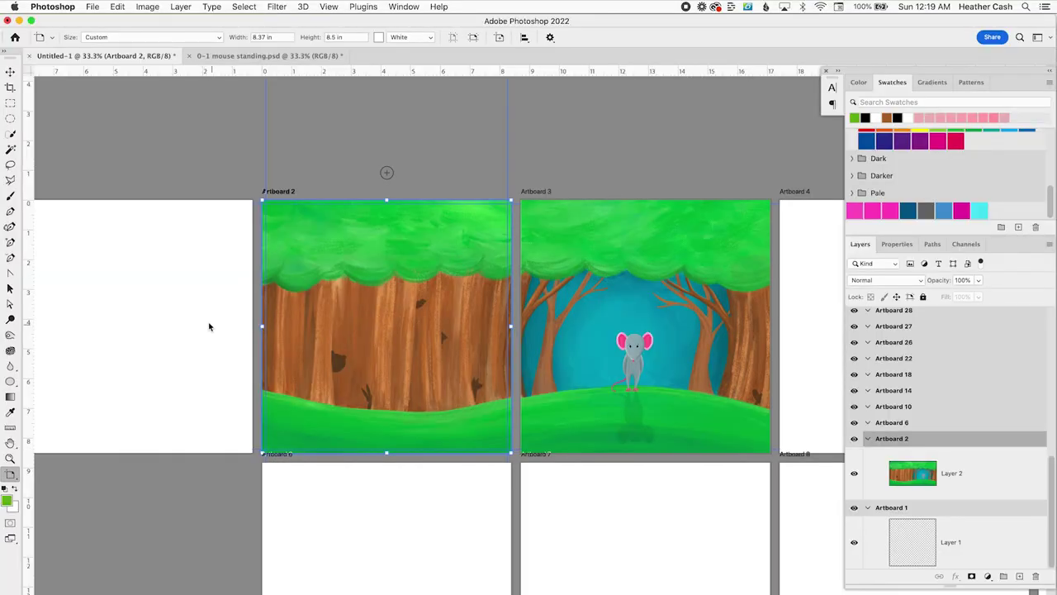
{"action": "key", "text": "t"}
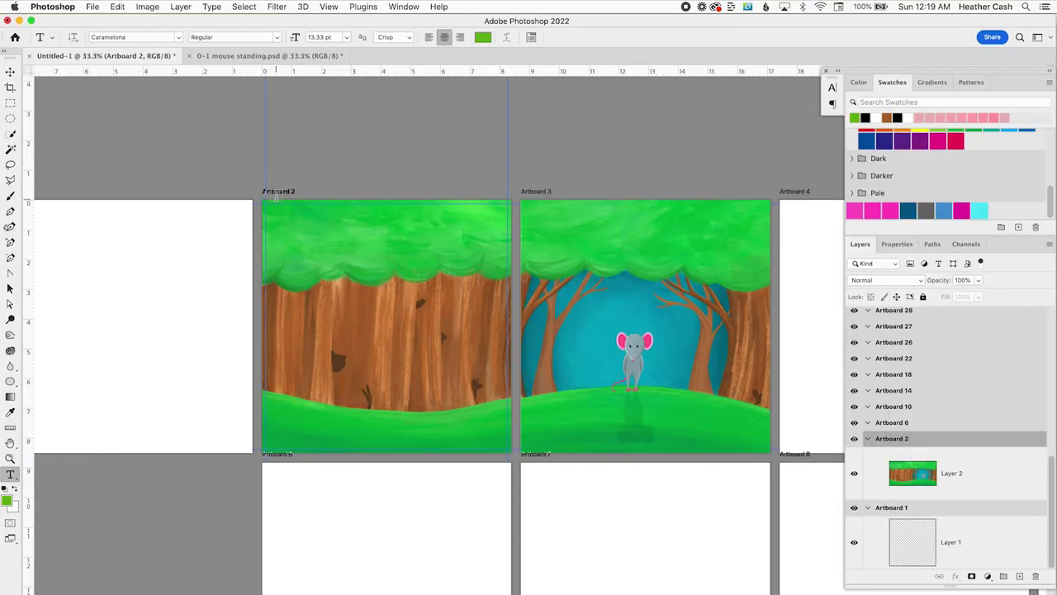
{"action": "left_click", "coordinate": [314, 239]}
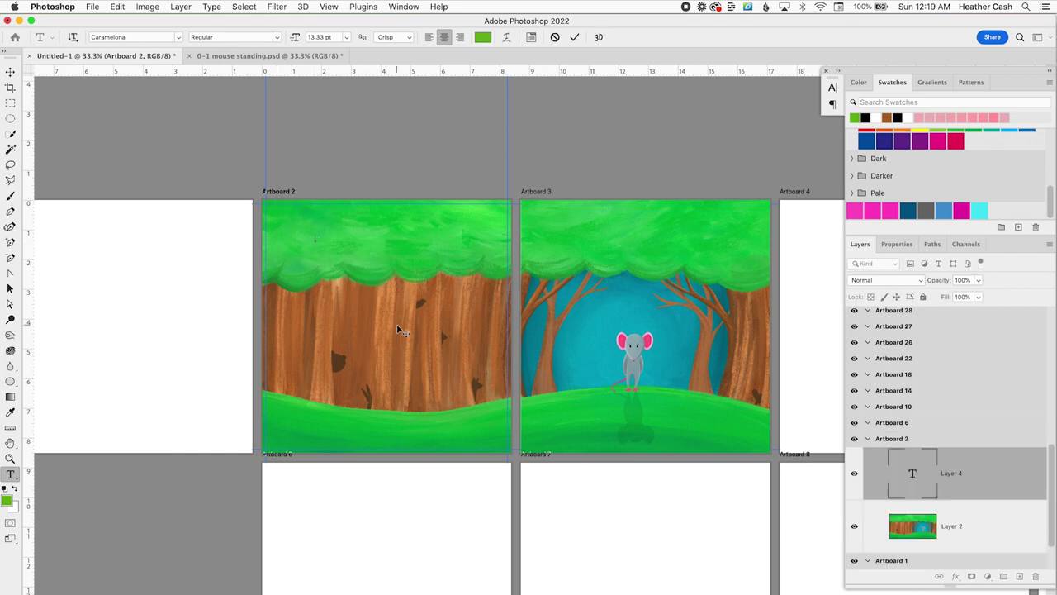
{"action": "left_click", "coordinate": [576, 38]}
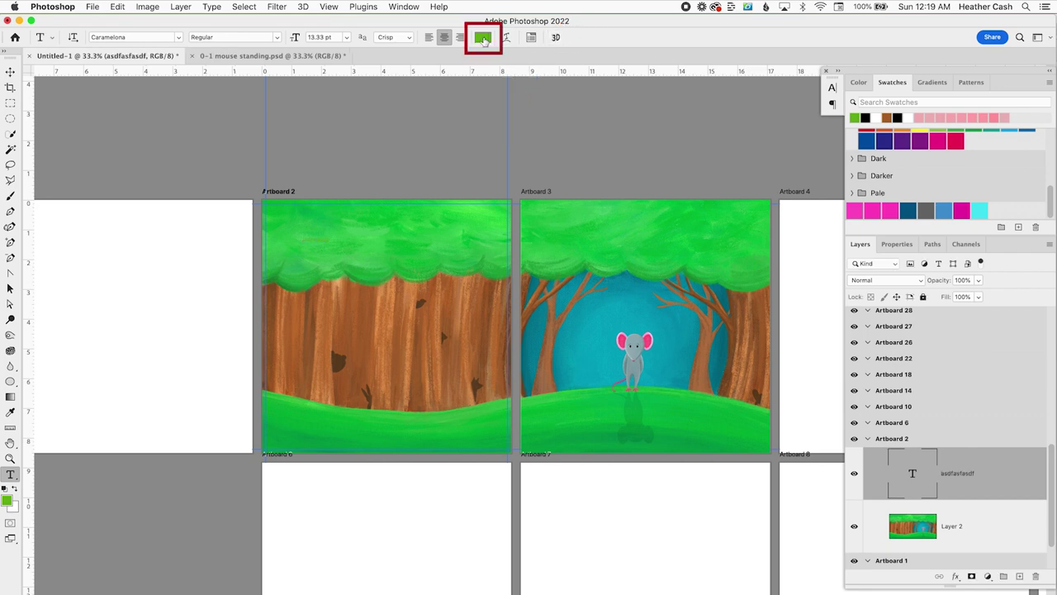
- Make the placeholder text white and set its font to Quicksand Medium
{"action": "left_click", "coordinate": [483, 40]}
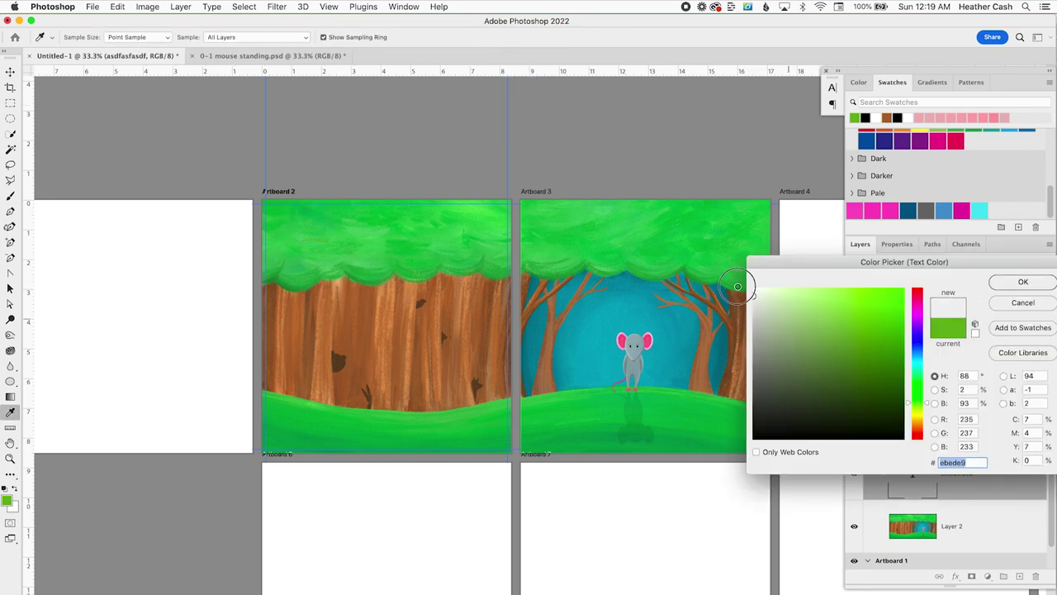
{"action": "key", "text": "Escape"}
{"action": "left_click", "coordinate": [897, 244]}
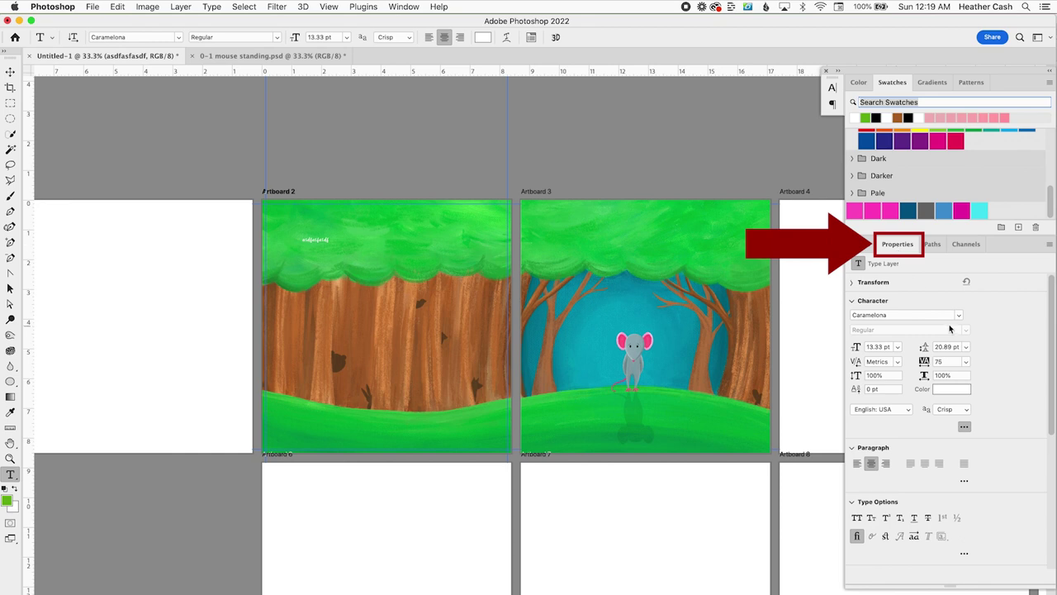
{"action": "left_click", "coordinate": [958, 315]}
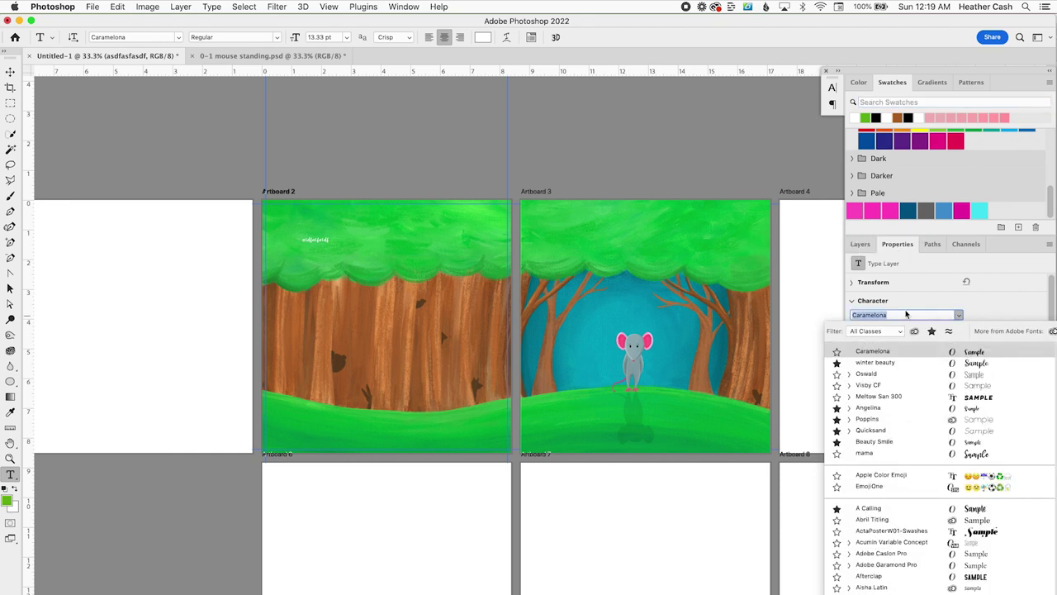
{"action": "type", "text": "wuic"}
{"action": "key", "text": "BackSpace"}
{"action": "key", "text": "BackSpace"}
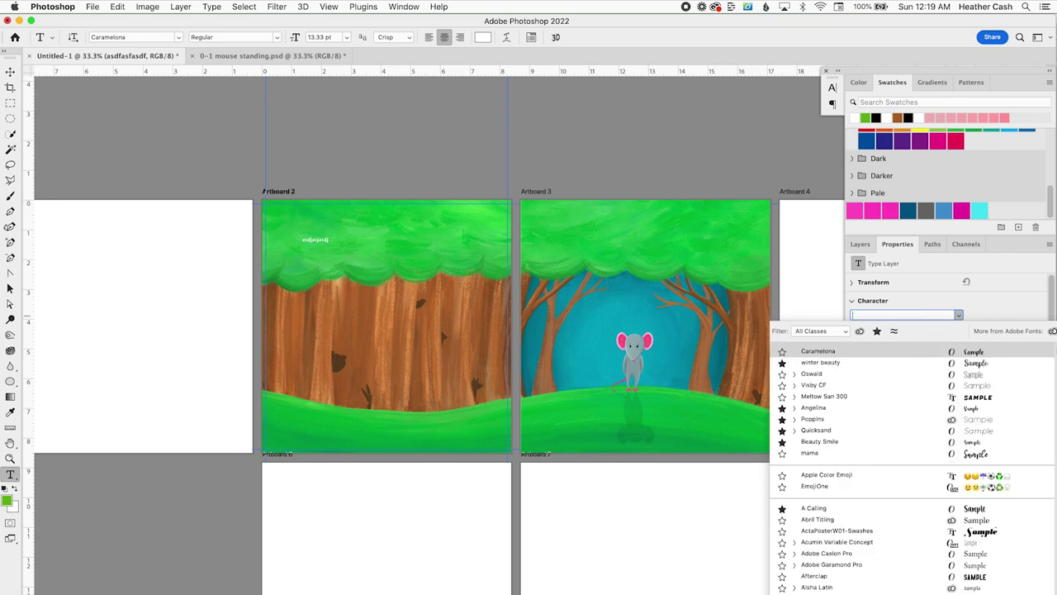
{"action": "type", "text": "quick"}
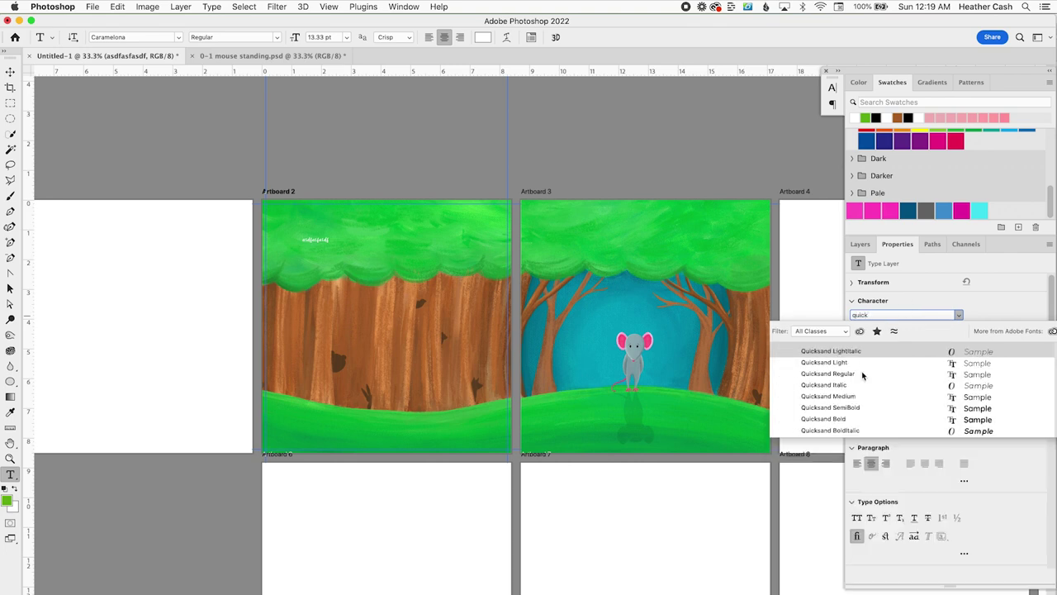
{"action": "left_click", "coordinate": [846, 396]}
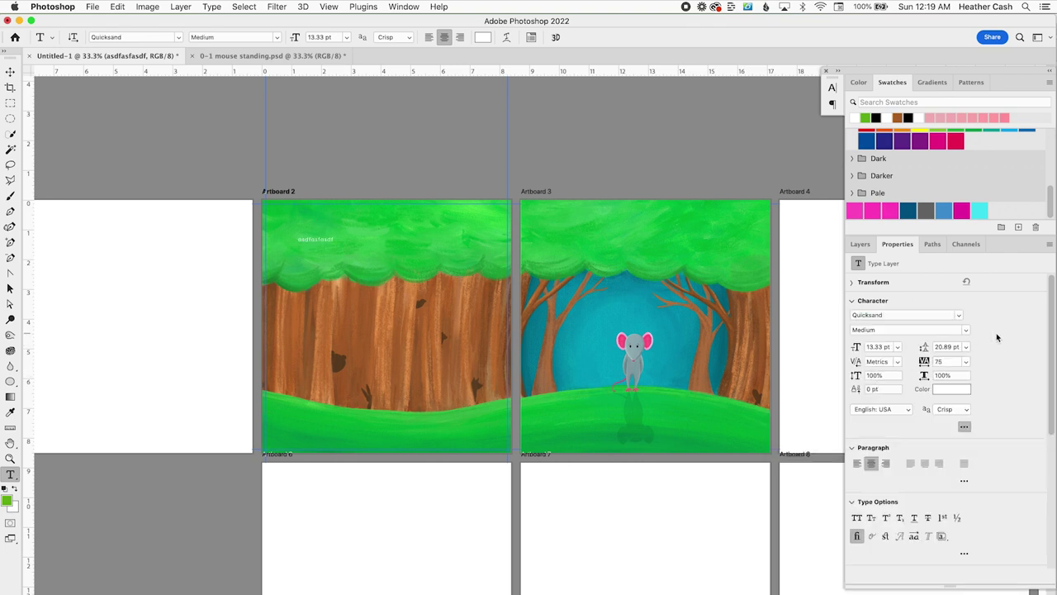
- Enlarge the text to about 34 pt and nudge it up-left into the treetops
{"action": "key", "text": "super+t"}
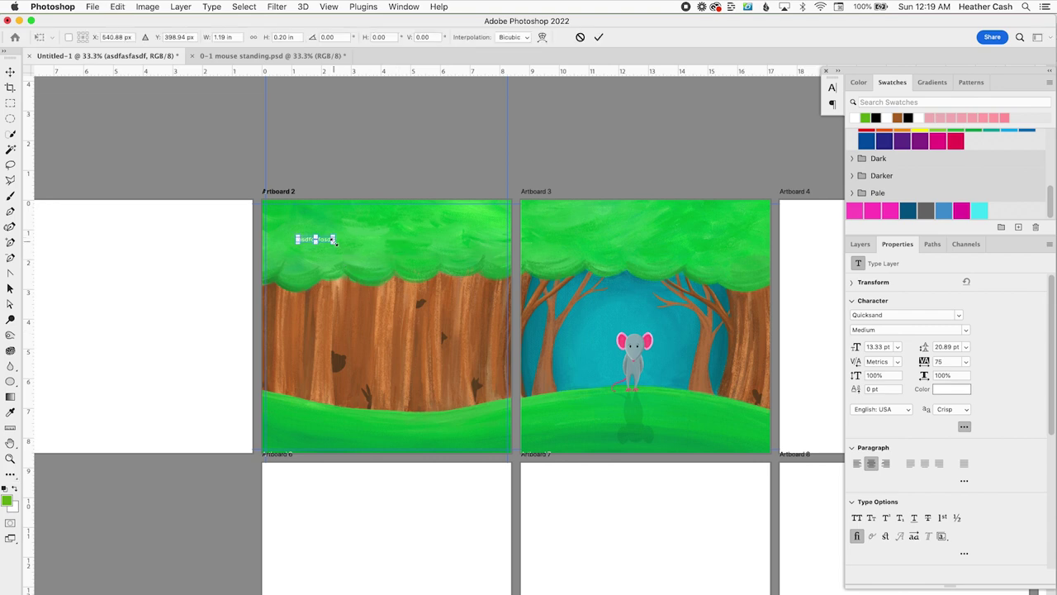
{"action": "left_click_drag", "start_coordinate": [367, 278], "coordinate": [382, 282]}
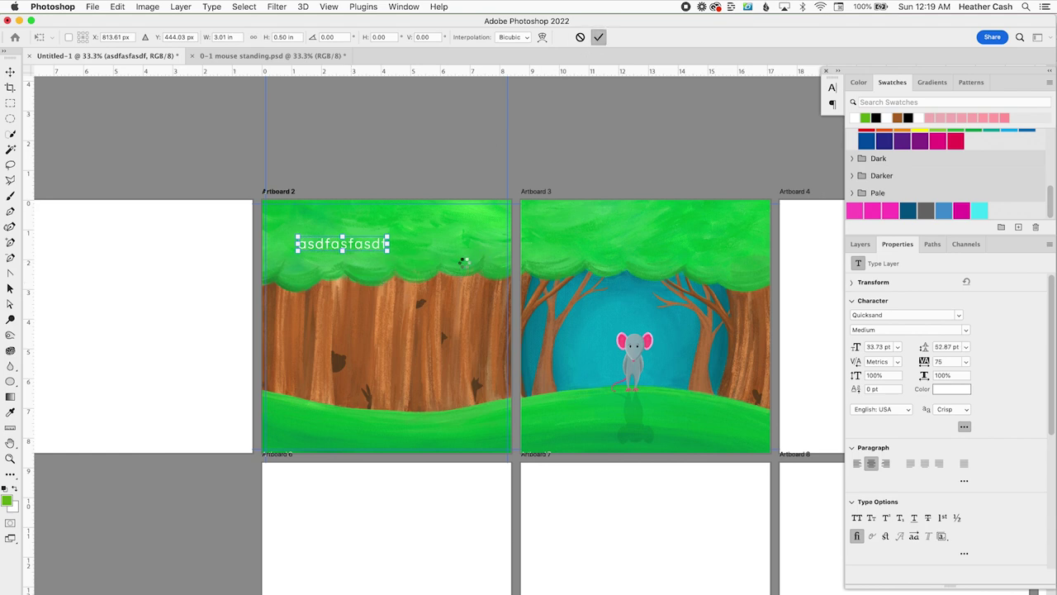
{"action": "key", "text": "Return"}
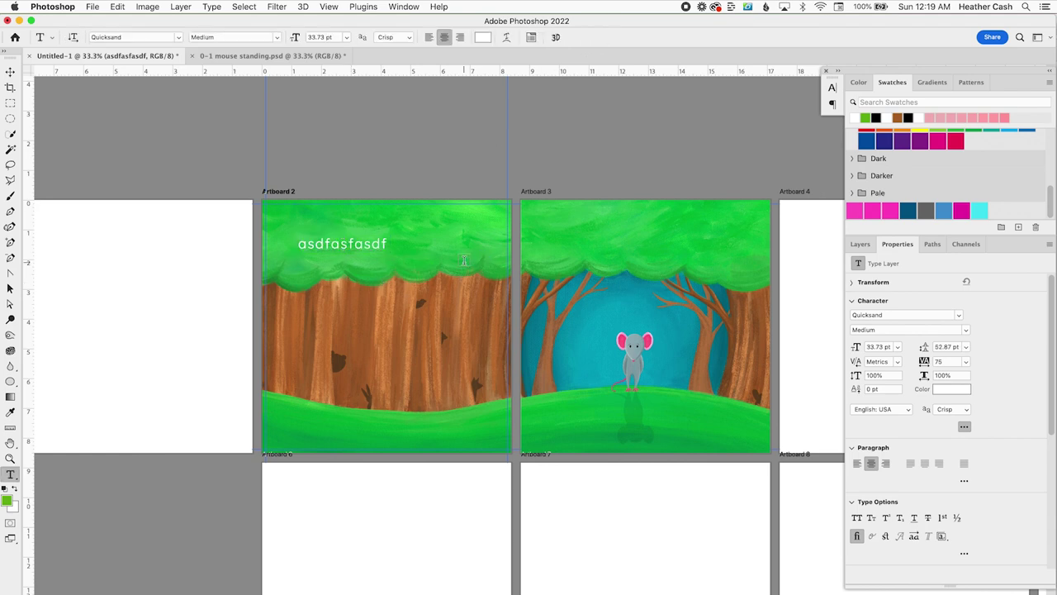
{"action": "key", "text": "v"}
{"action": "left_click_drag", "start_coordinate": [394, 253], "coordinate": [385, 240]}
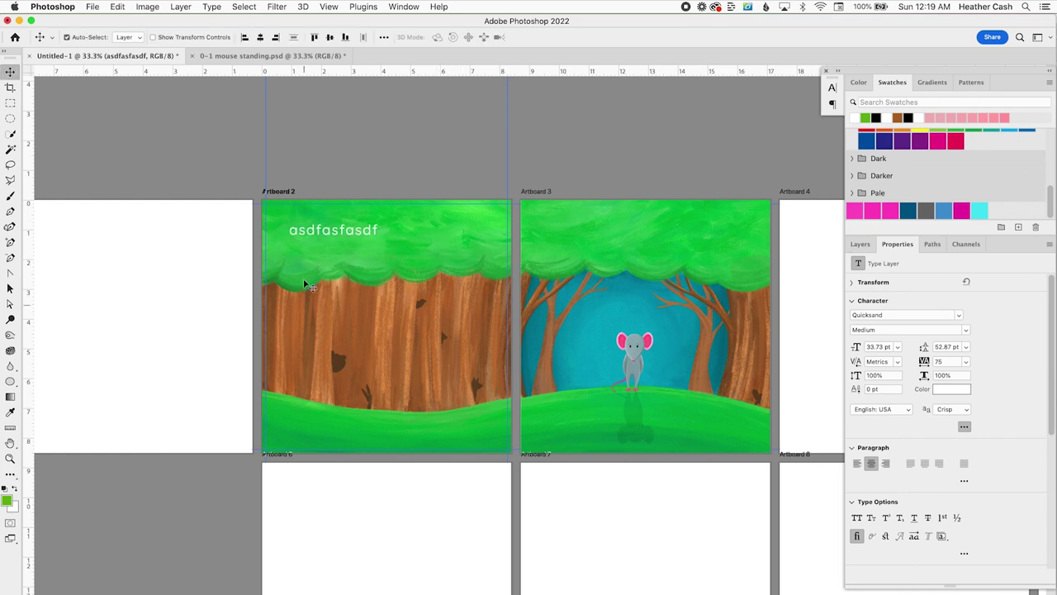
- Duplicate the placeholder text layer with Cmd+J and drag the copy into the Artboard 3 group
{"action": "key", "text": "F7"}
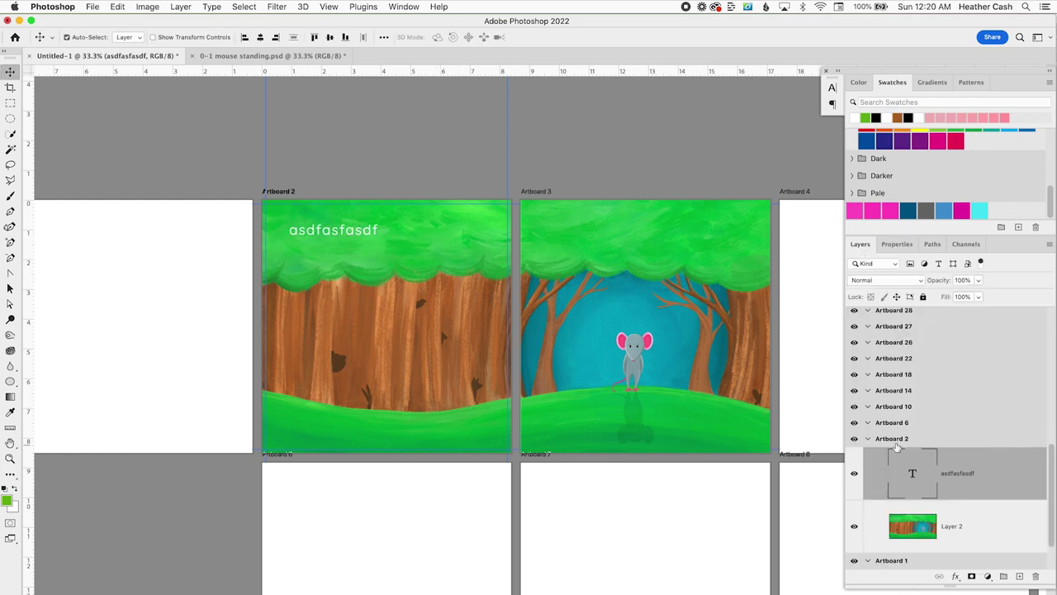
{"action": "left_click", "coordinate": [917, 440]}
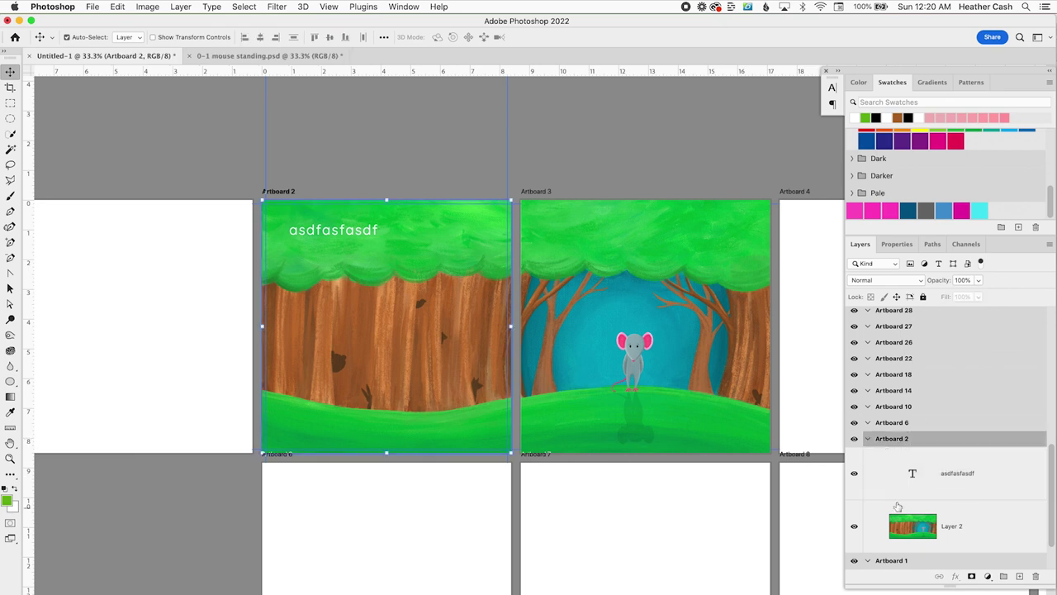
{"action": "left_click", "coordinate": [351, 235]}
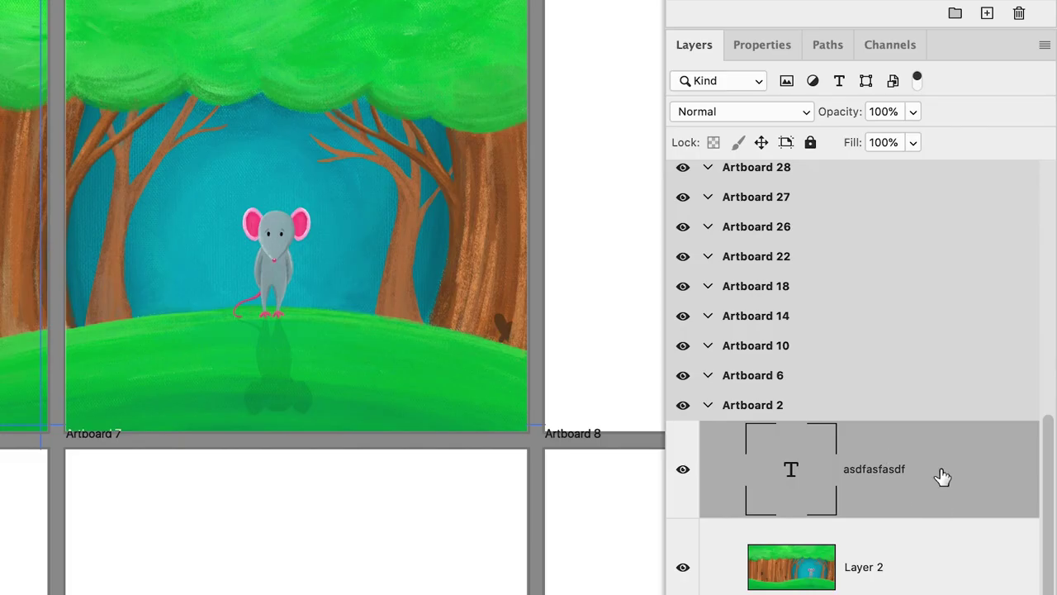
{"action": "left_click", "coordinate": [993, 476]}
{"action": "left_click", "coordinate": [943, 476]}
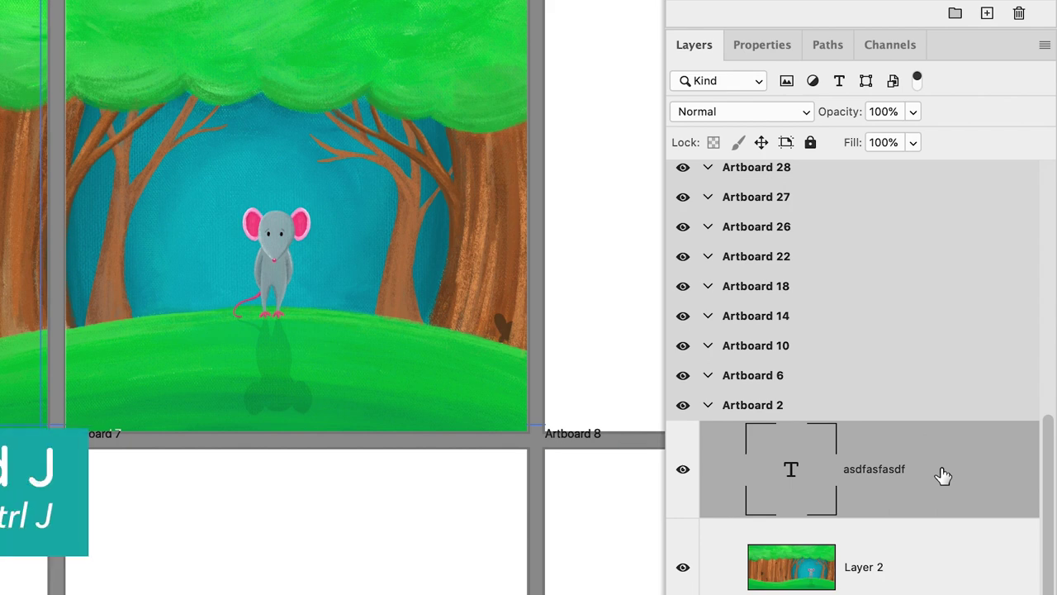
{"action": "key", "text": "super+j"}
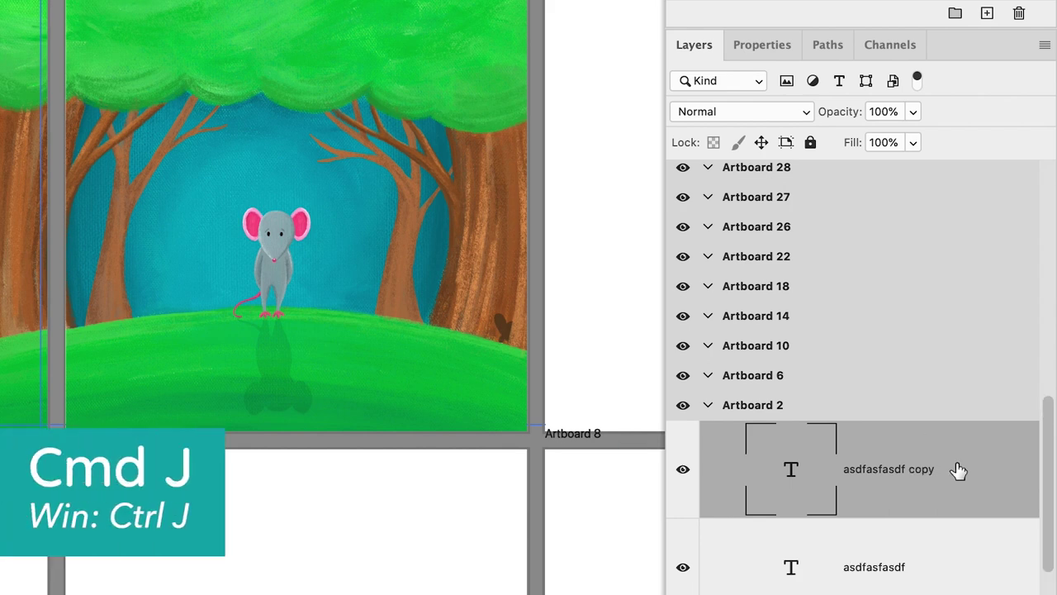
{"action": "right_click", "coordinate": [958, 471]}
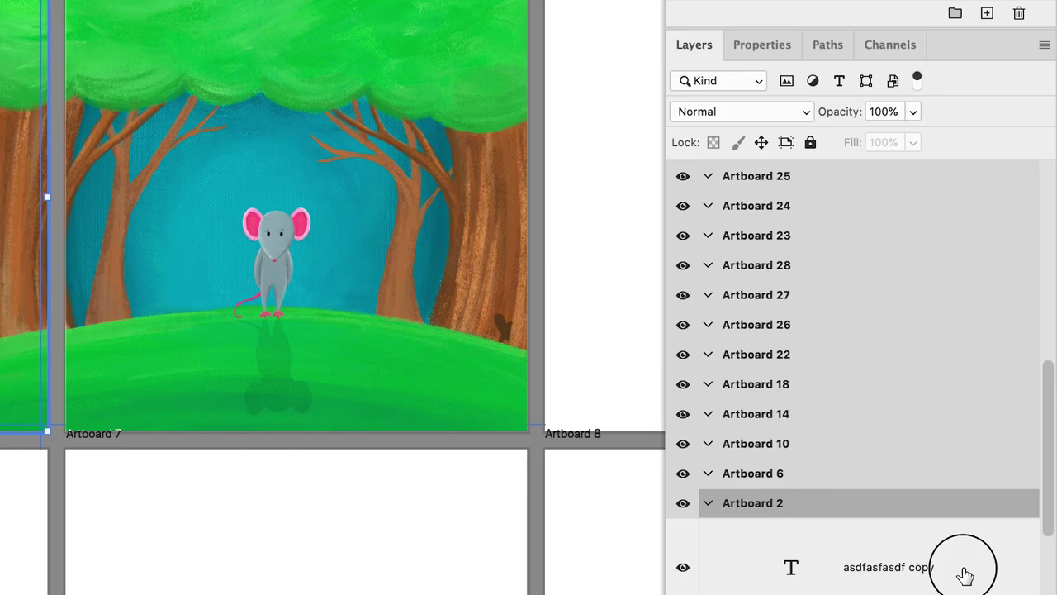
{"action": "left_click_drag", "start_coordinate": [963, 570], "coordinate": [875, 273]}
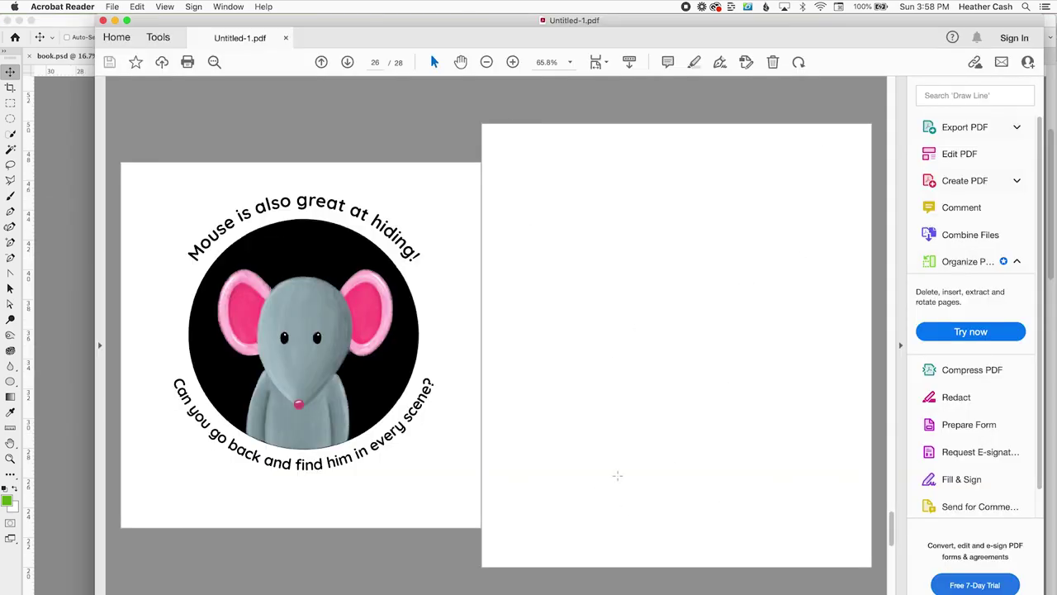
- Select blank Artboard 28, add a new layer, and fill it with white
{"action": "key", "text": "super+Tab"}
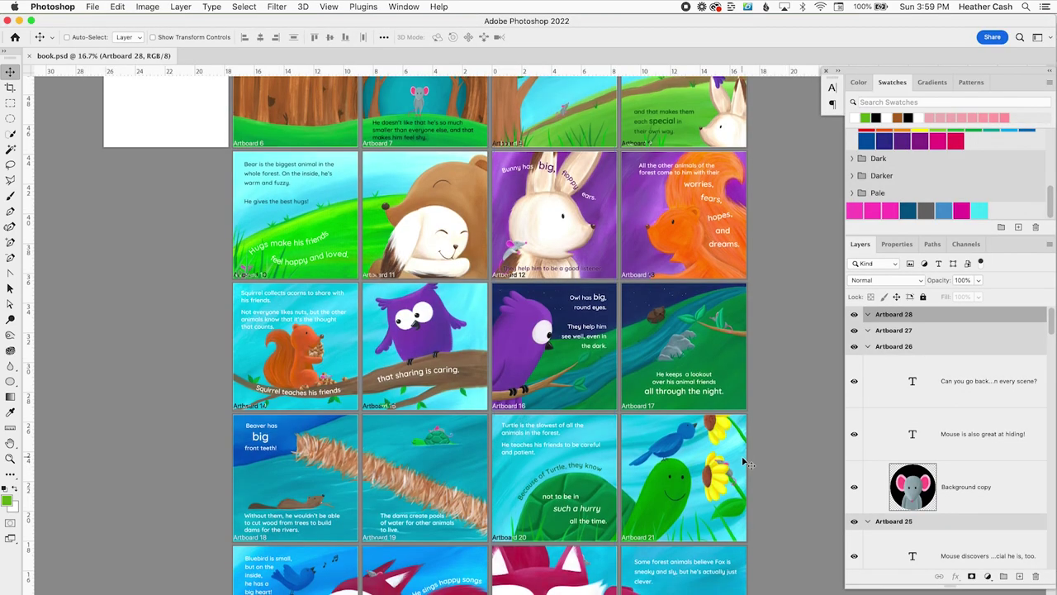
{"action": "scroll", "coordinate": [747, 461], "scroll_direction": "down", "scroll_amount": 10}
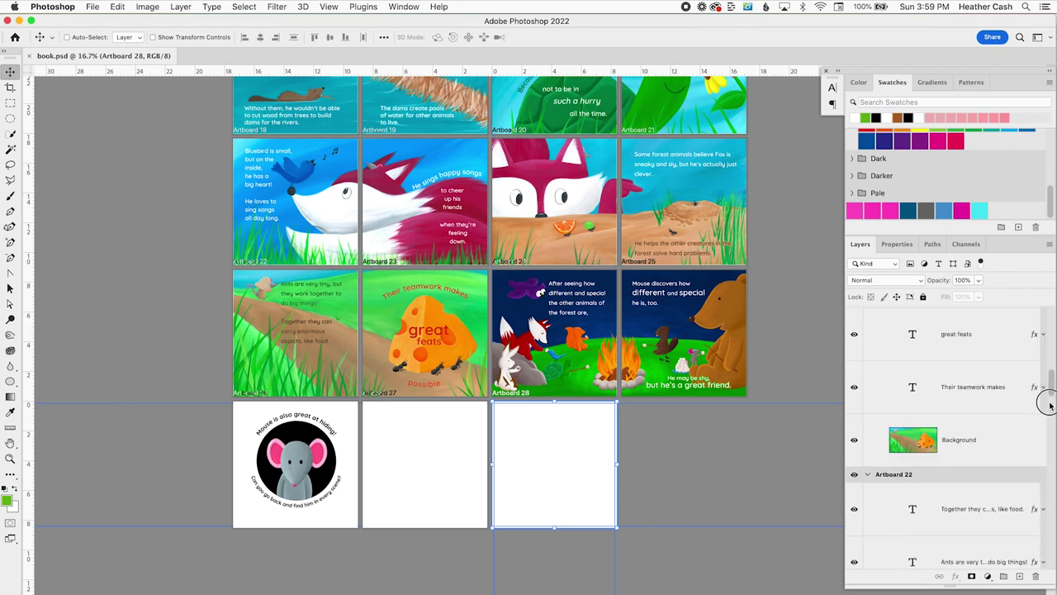
{"action": "key", "text": "m"}
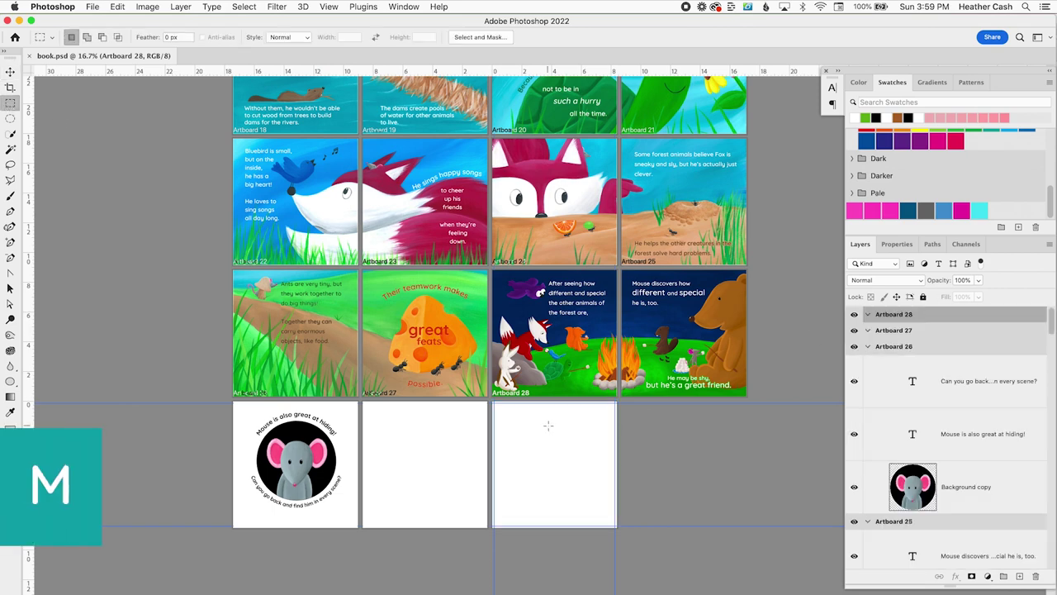
{"action": "left_click_drag", "start_coordinate": [494, 403], "coordinate": [620, 538]}
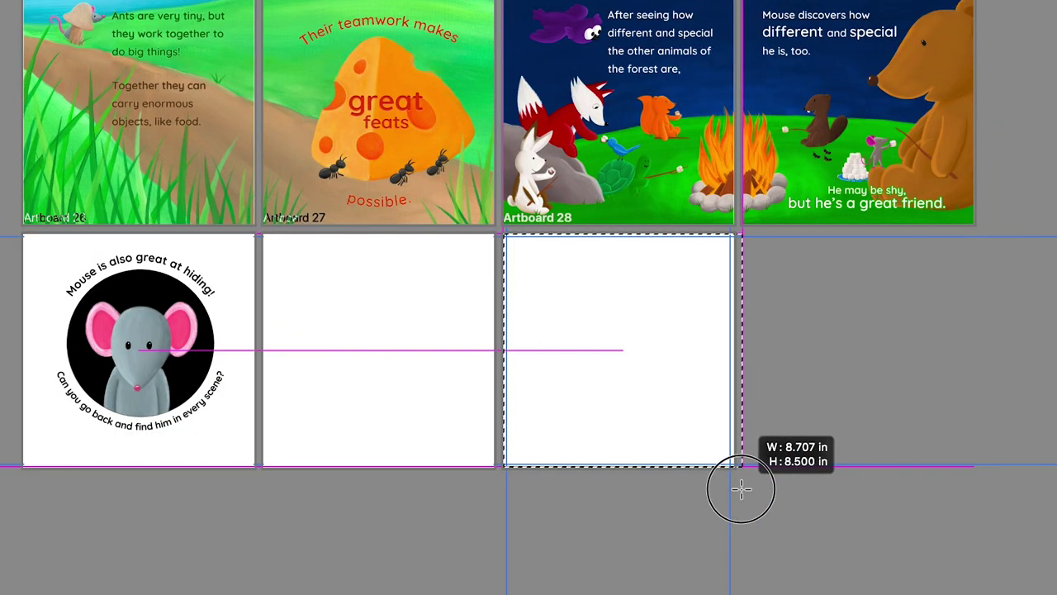
{"action": "left_click_drag", "start_coordinate": [740, 489], "coordinate": [732, 468]}
{"action": "left_click", "coordinate": [9, 397]}
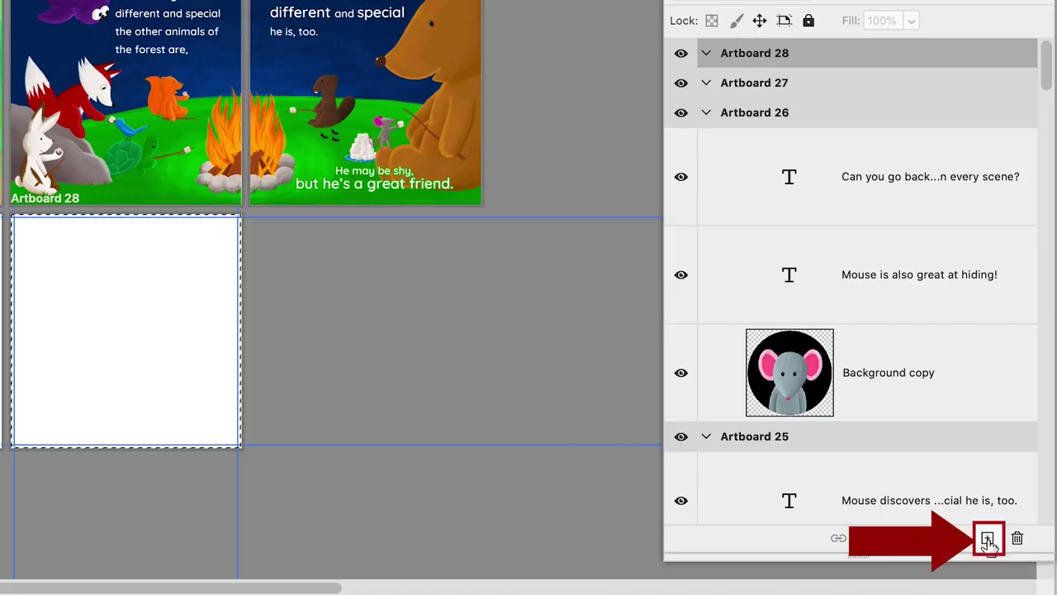
{"action": "left_click", "coordinate": [1056, 559]}
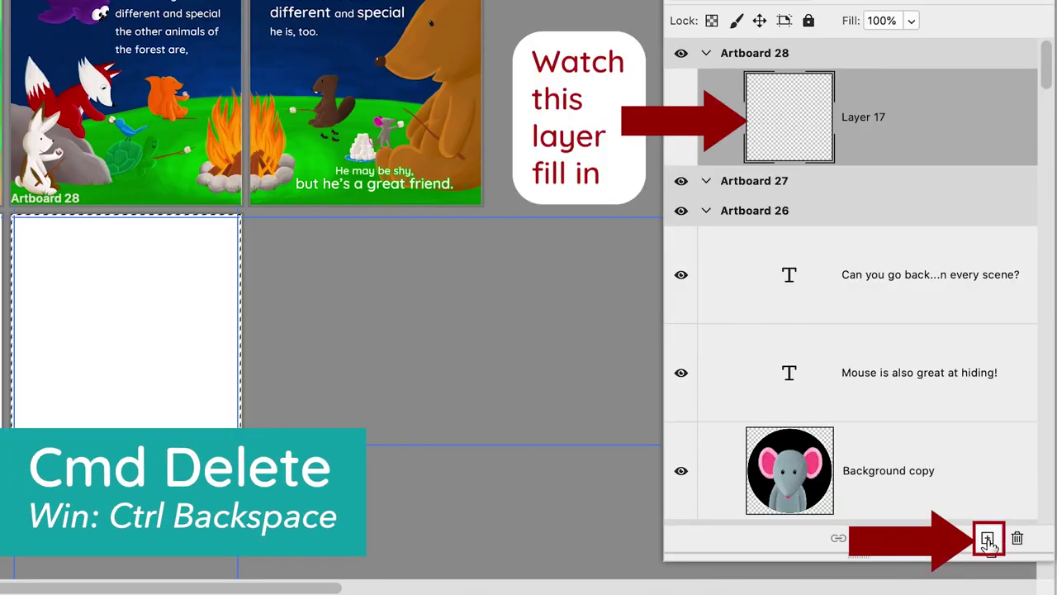
{"action": "key", "text": "super+BackSpace"}
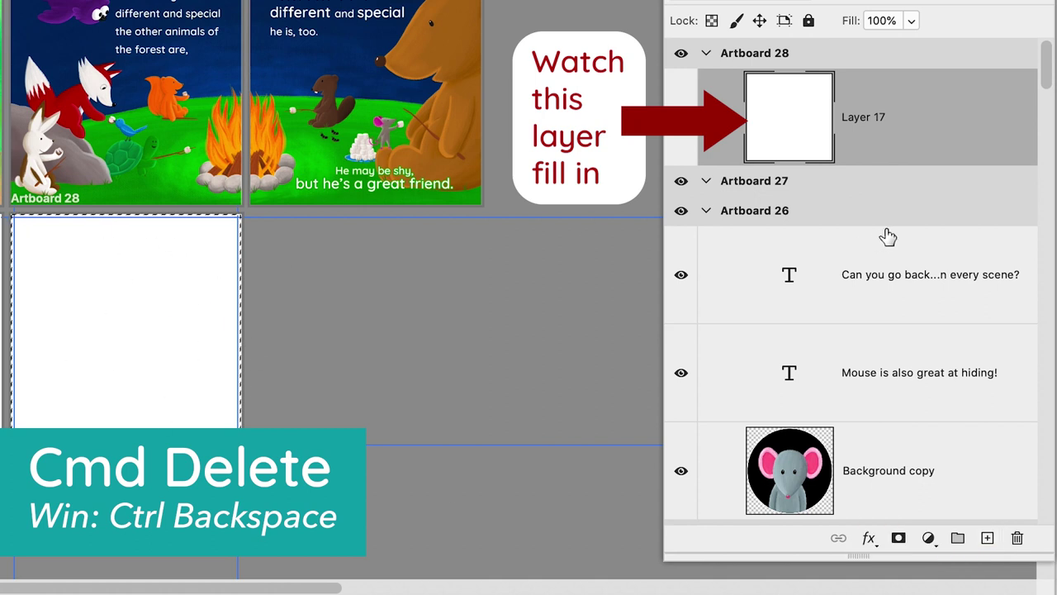
- Select the whole page of blank Artboard 27 and add a new layer to it
{"action": "left_click", "coordinate": [802, 183]}
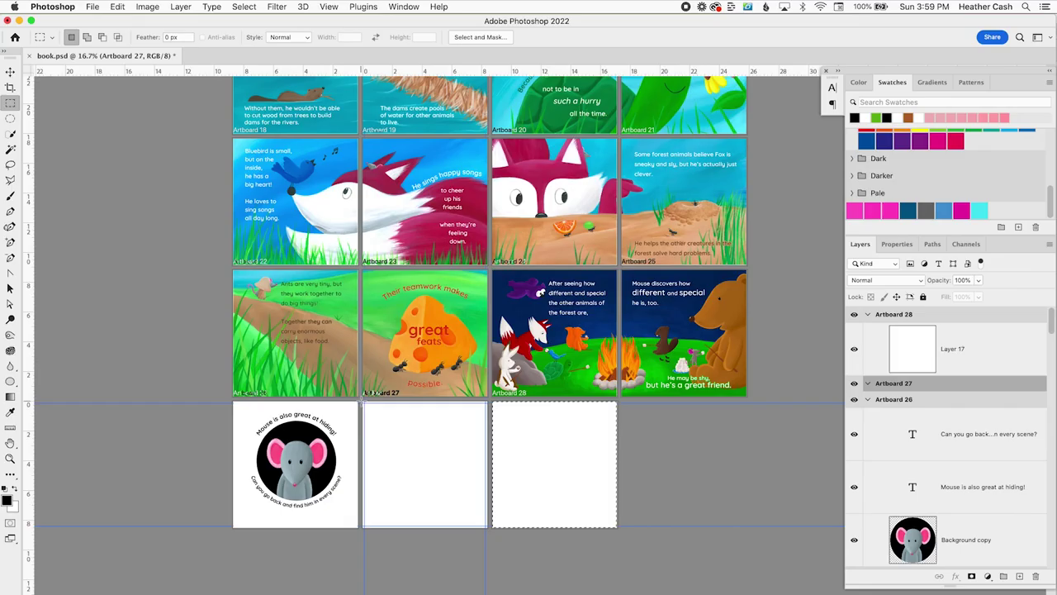
{"action": "left_click_drag", "start_coordinate": [364, 402], "coordinate": [485, 528]}
{"action": "key", "text": "alt+BackSpace"}
{"action": "key", "text": "super+alt+shift+n"}
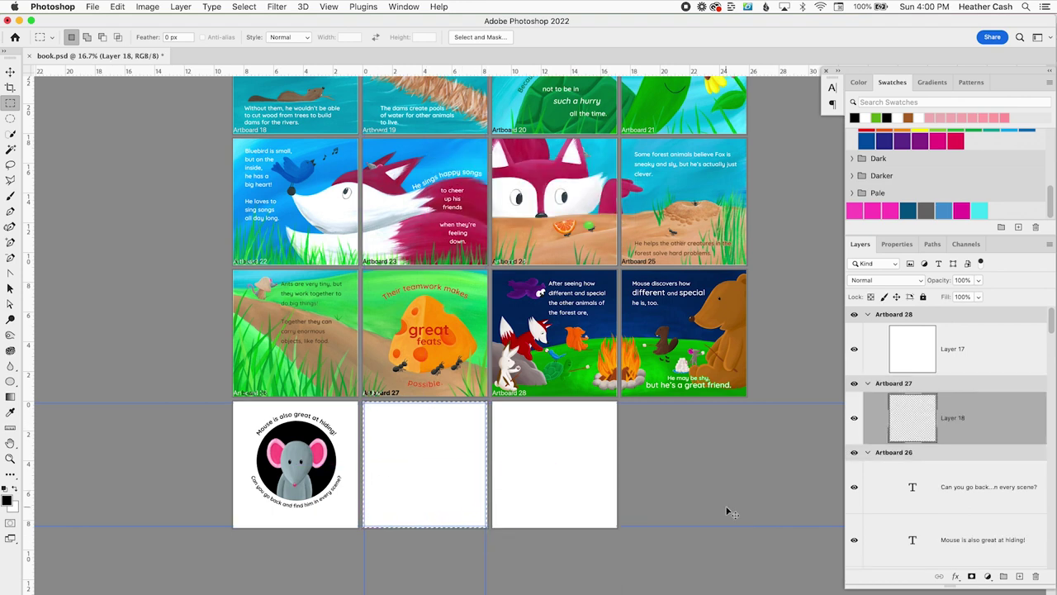
{"action": "scroll", "coordinate": [746, 460], "scroll_direction": "up", "scroll_amount": 3}
{"action": "scroll", "coordinate": [746, 460], "scroll_direction": "down", "scroll_amount": 2}
{"action": "scroll", "coordinate": [745, 460], "scroll_direction": "up", "scroll_amount": 3}
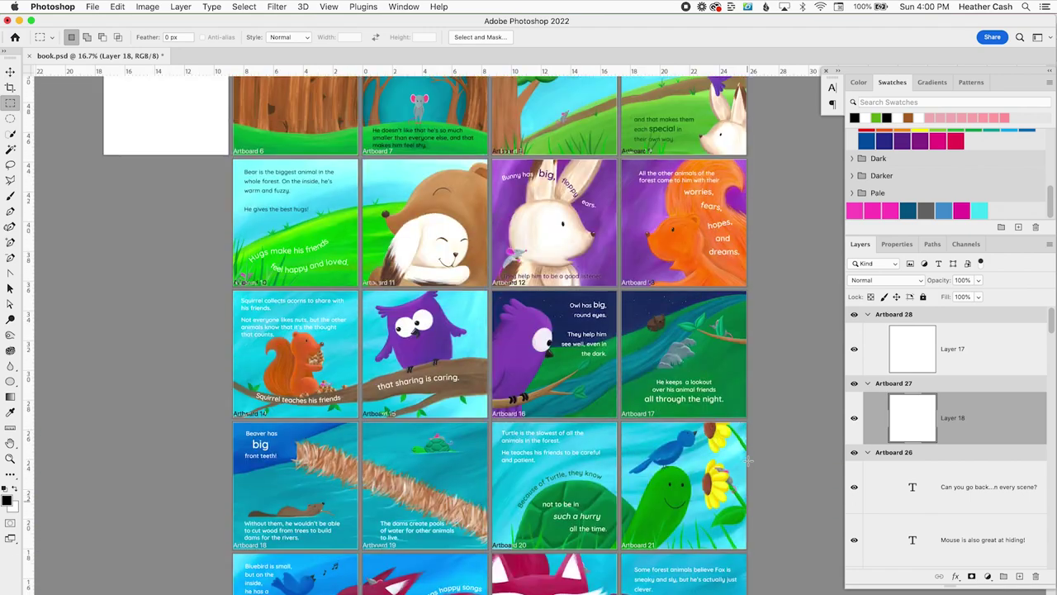
{"action": "scroll", "coordinate": [293, 247], "scroll_direction": "up", "scroll_amount": 3}
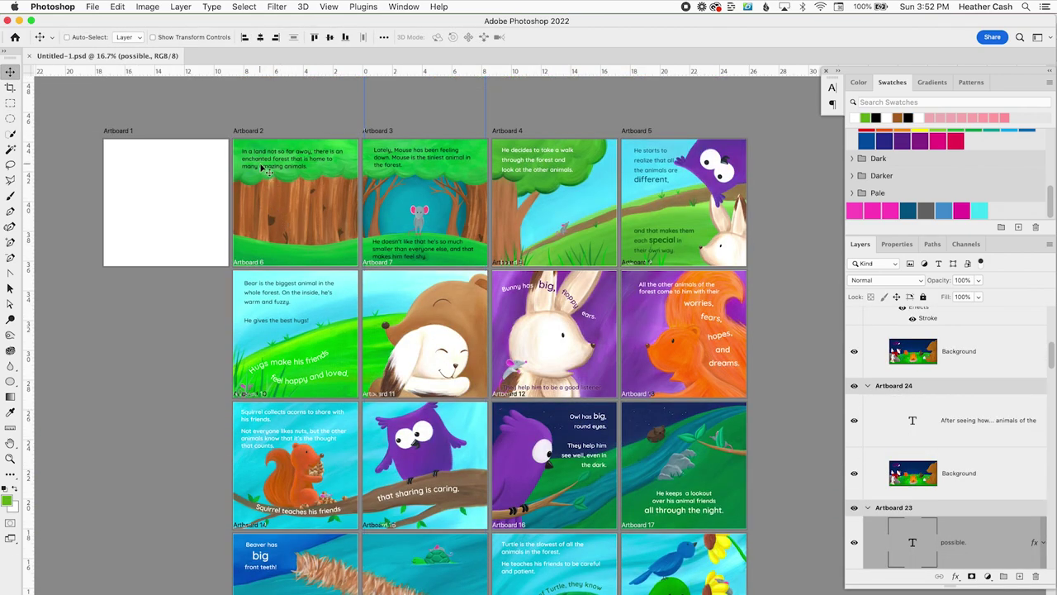
- Save Untitled-1 as the Photoshop file book.psd in the Mouse's Great Discovery folder
{"action": "left_click", "coordinate": [94, 7]}
{"action": "left_click", "coordinate": [144, 147]}
{"action": "type", "text": "book.psd"}
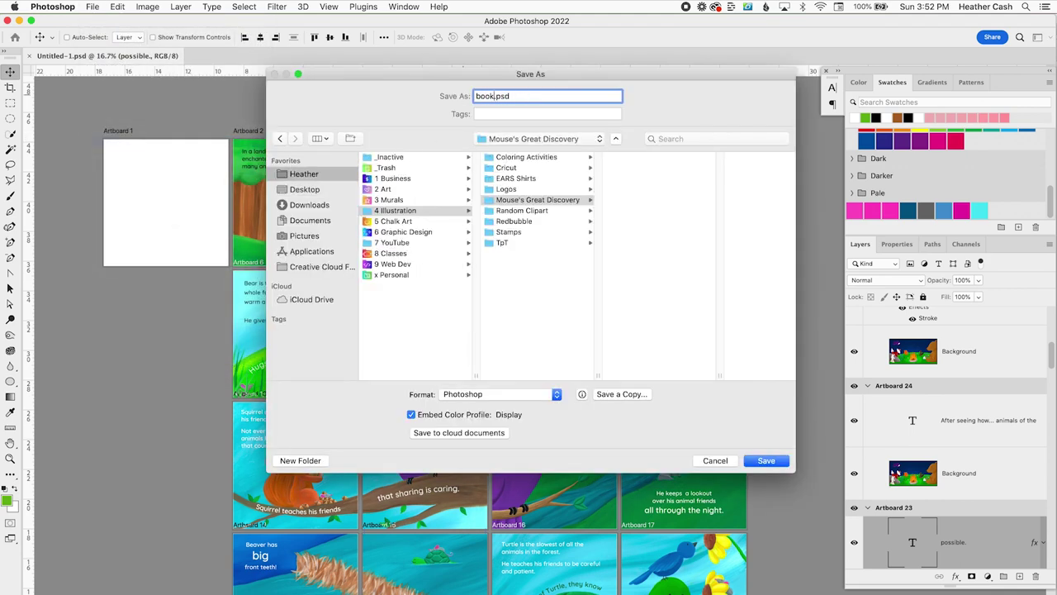
{"action": "left_click", "coordinate": [767, 461]}
{"action": "scroll", "coordinate": [495, 322], "scroll_direction": "down", "scroll_amount": 5}
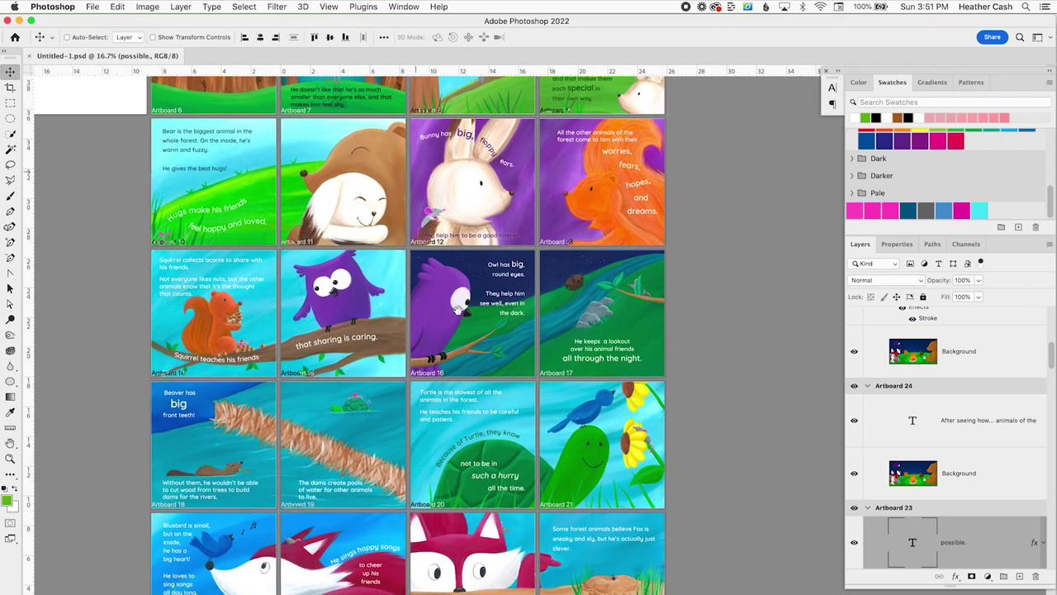
{"action": "scroll", "coordinate": [459, 334], "scroll_direction": "down", "scroll_amount": 10}
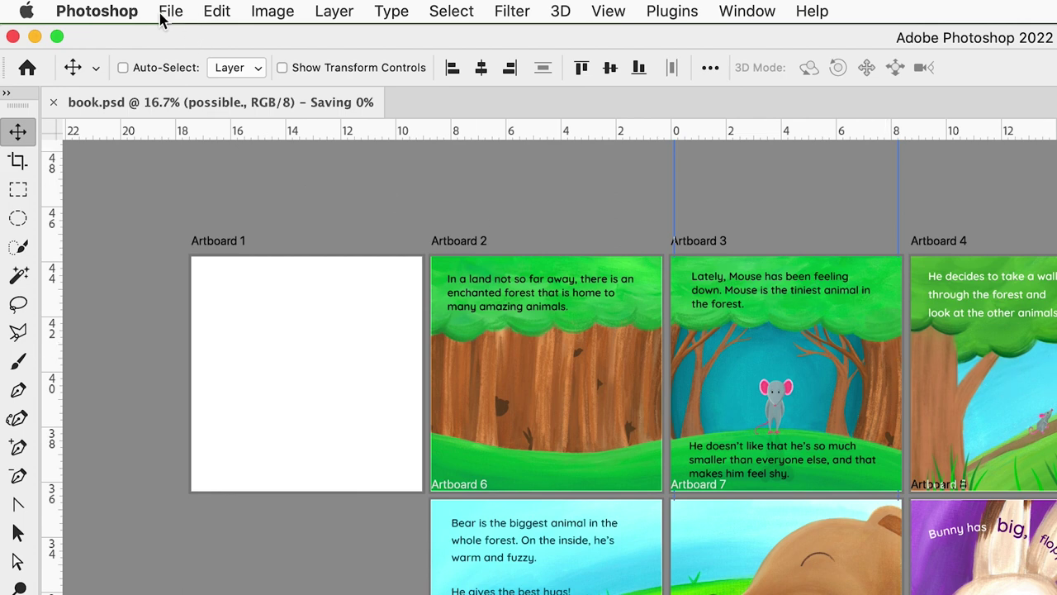
- Export the artboards as a multi-page PDF into Mouse's Great Discovery and dismiss the success message
{"action": "left_click", "coordinate": [171, 12]}
{"action": "mouse_move", "coordinate": [300, 336]}
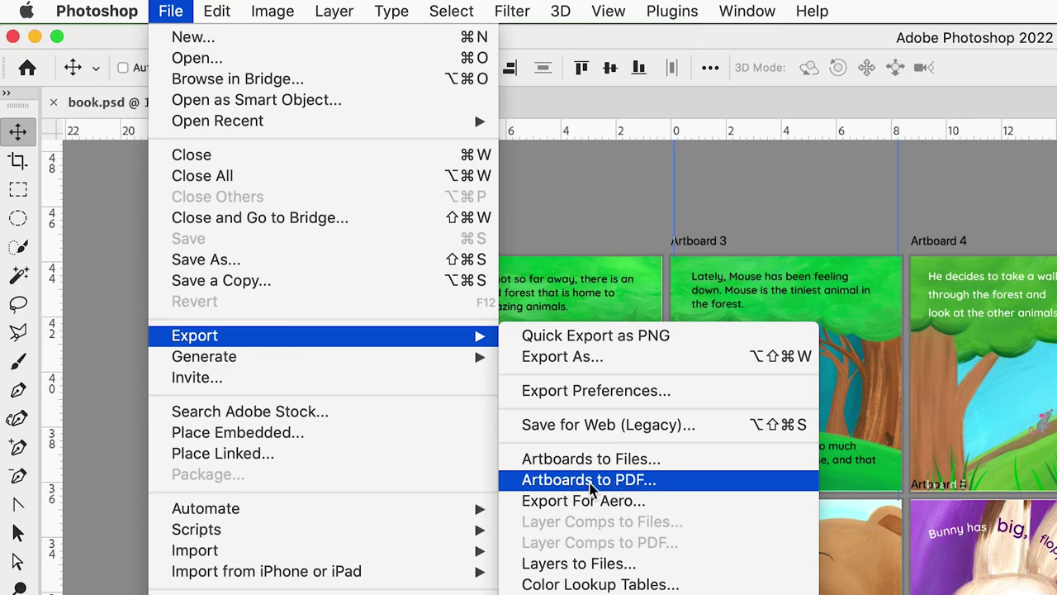
{"action": "left_click", "coordinate": [591, 479]}
{"action": "left_click", "coordinate": [665, 78]}
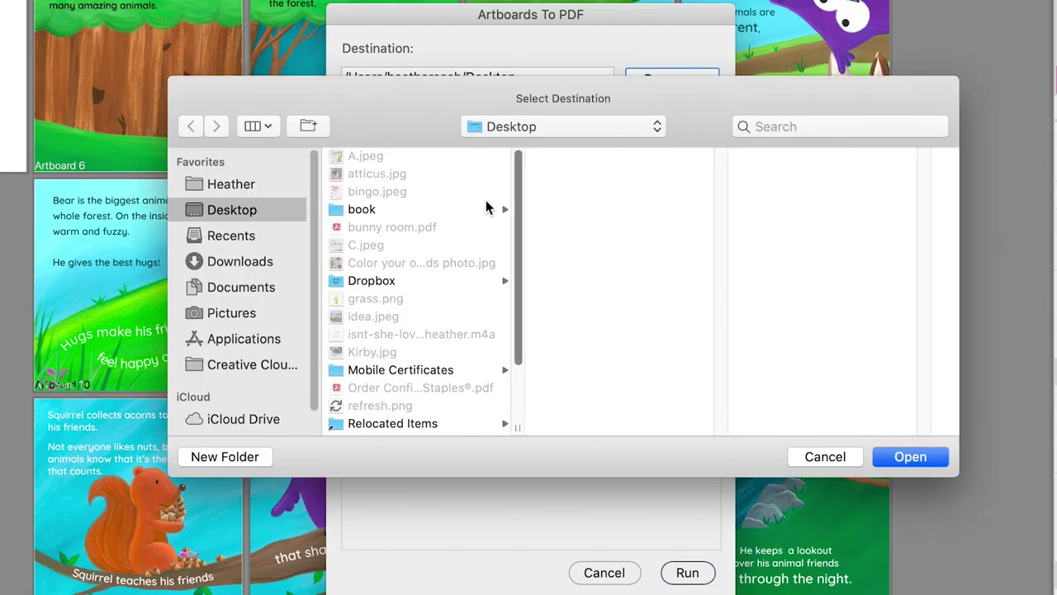
{"action": "left_click", "coordinate": [520, 125]}
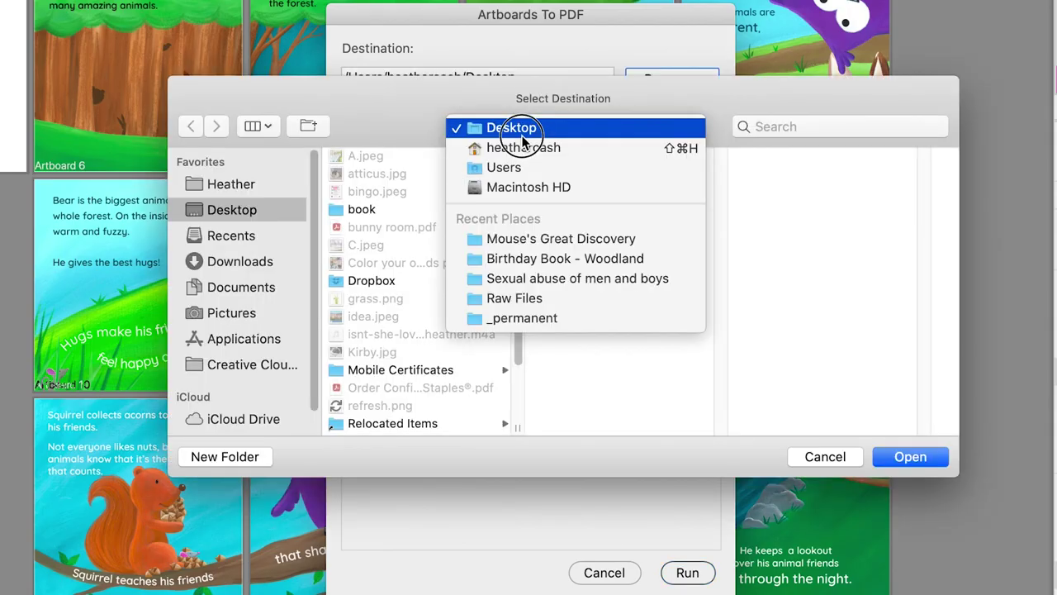
{"action": "left_click", "coordinate": [541, 241]}
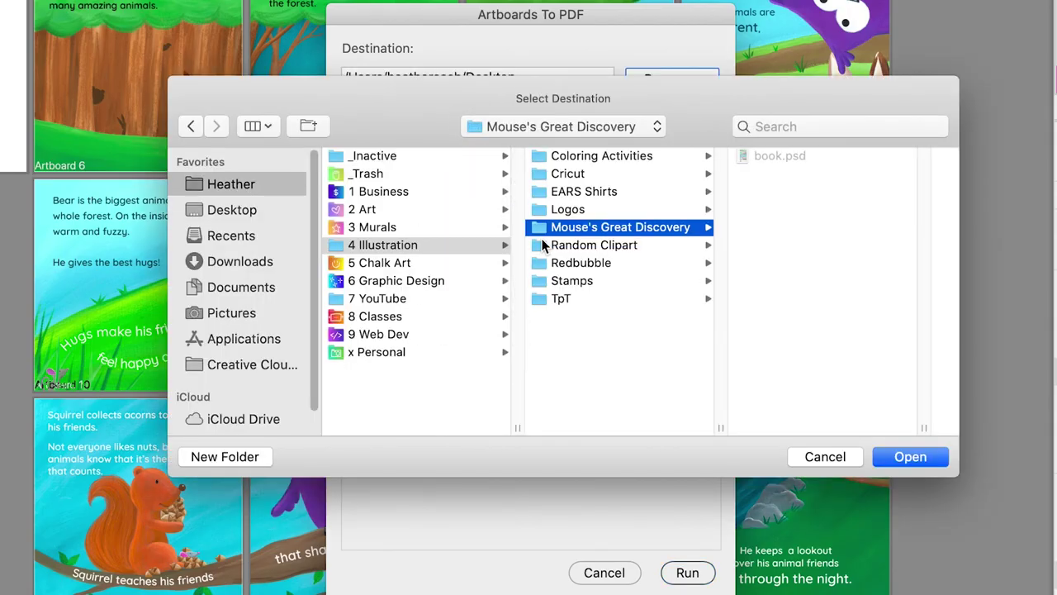
{"action": "left_click", "coordinate": [910, 457]}
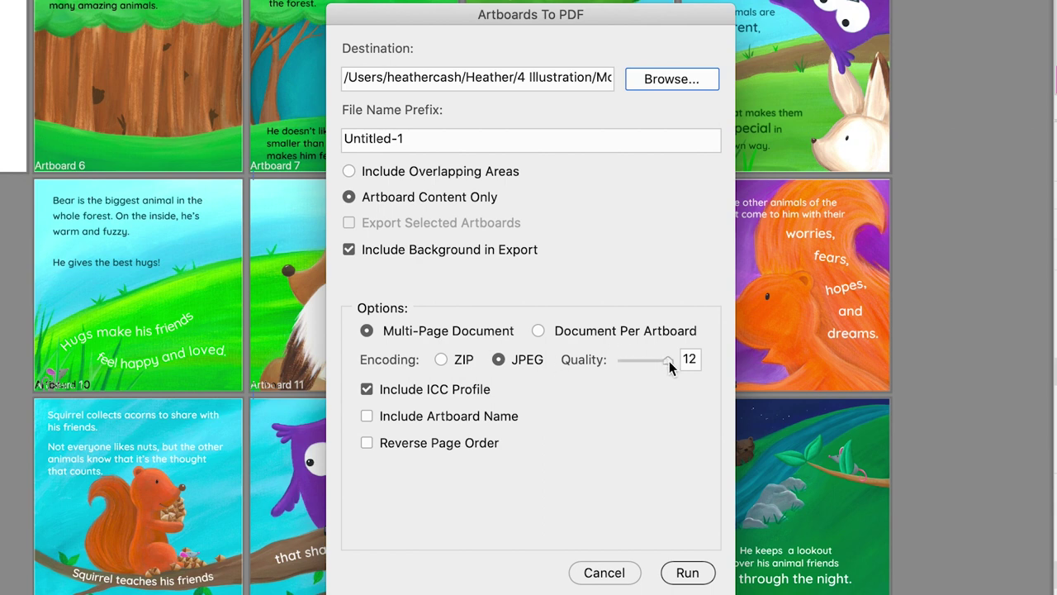
{"action": "left_click", "coordinate": [688, 572]}
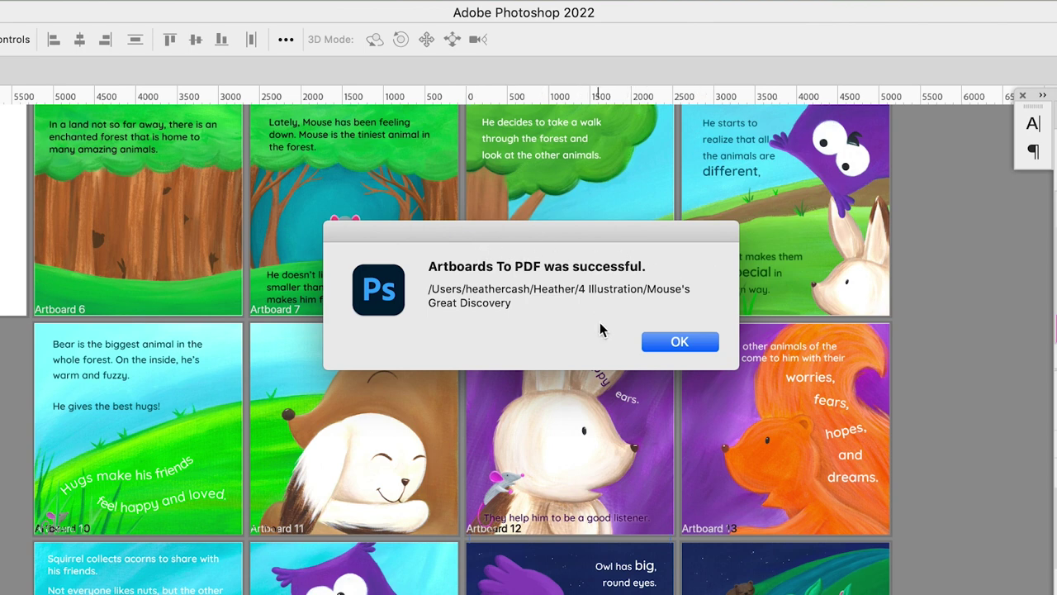
{"action": "left_click", "coordinate": [676, 345]}
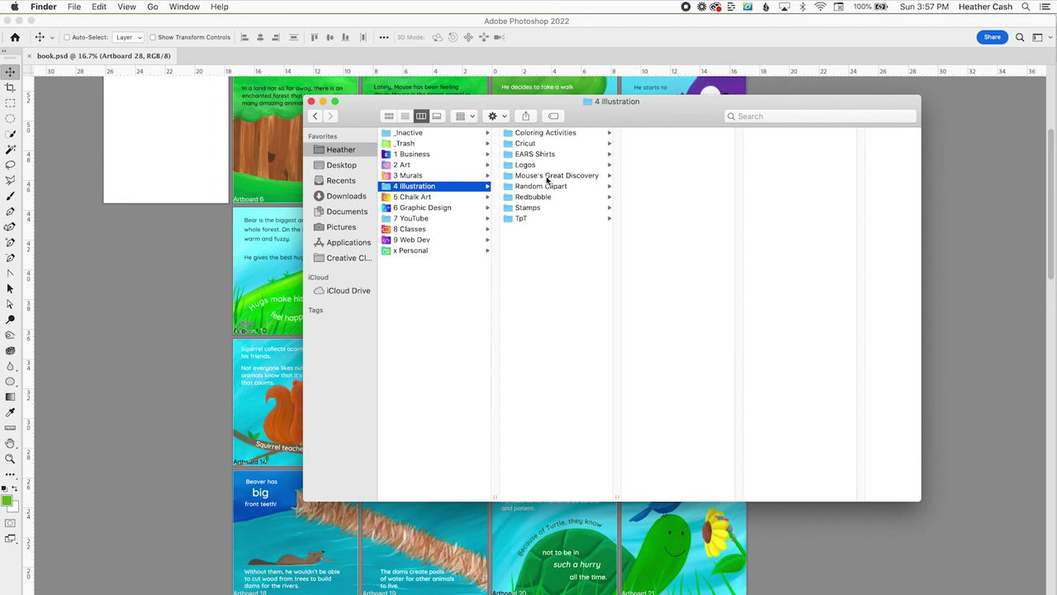
- Open Untitled-1.pdf from the Mouse's Great Discovery folder in Acrobat Reader
{"action": "left_click", "coordinate": [546, 176]}
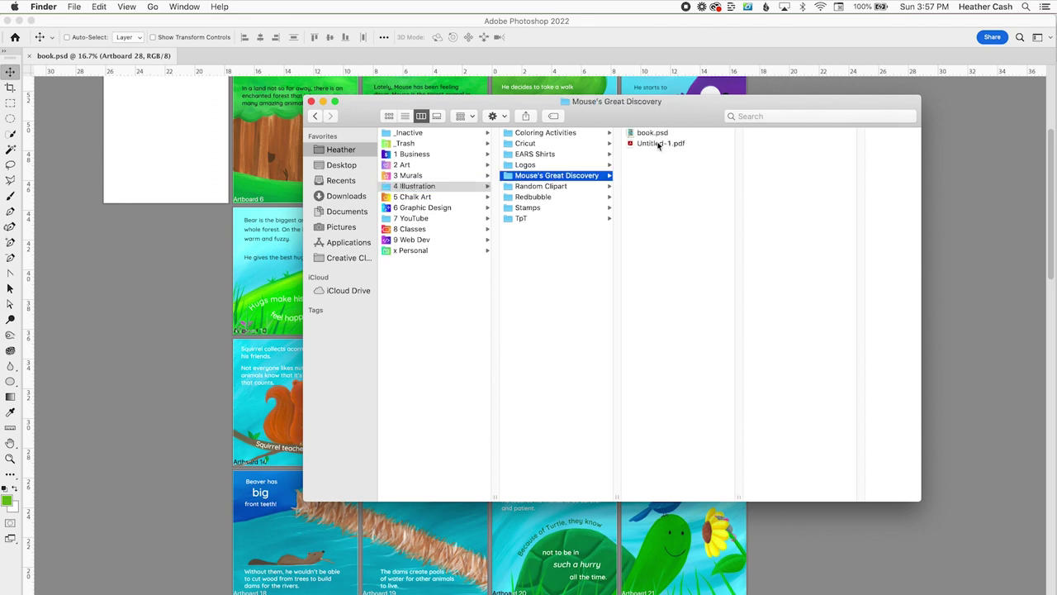
{"action": "double_click", "coordinate": [657, 144]}
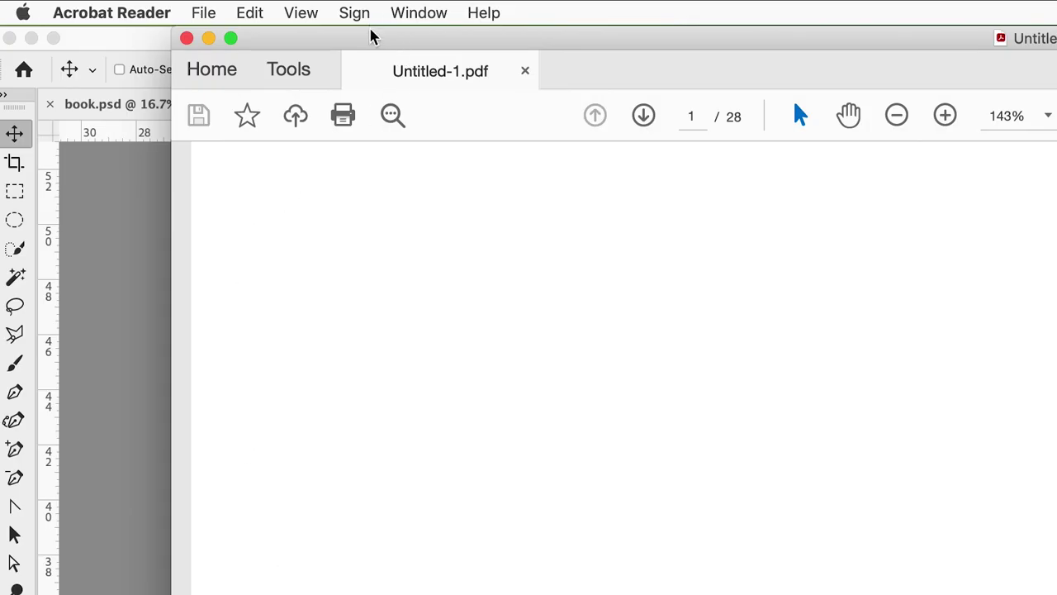
- Switch to Two Page View with Show Cover Page in Two Page View enabled
{"action": "left_click", "coordinate": [300, 14]}
{"action": "mouse_move", "coordinate": [396, 103]}
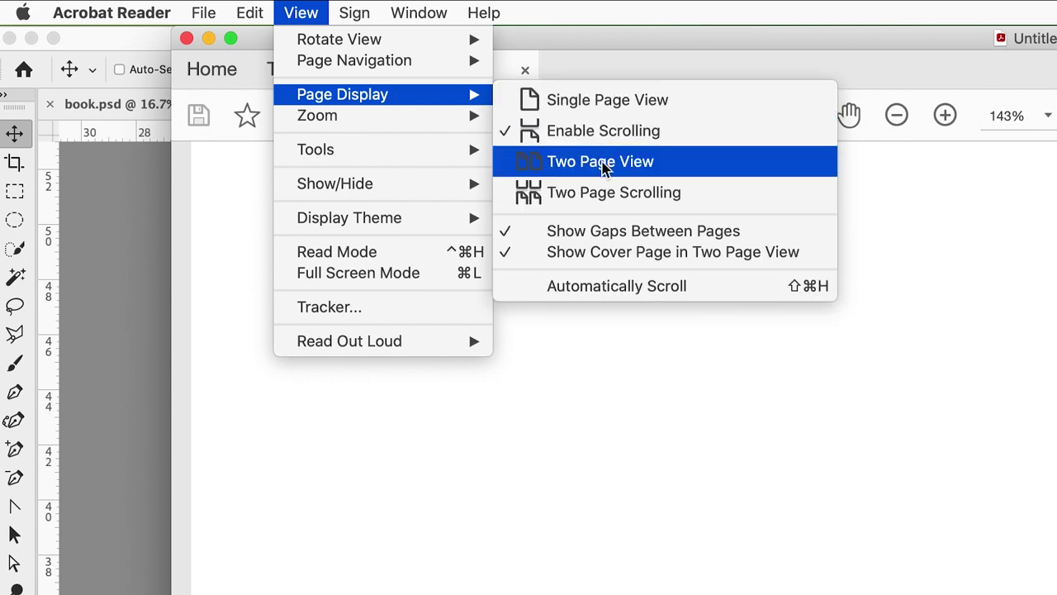
{"action": "left_click", "coordinate": [604, 162]}
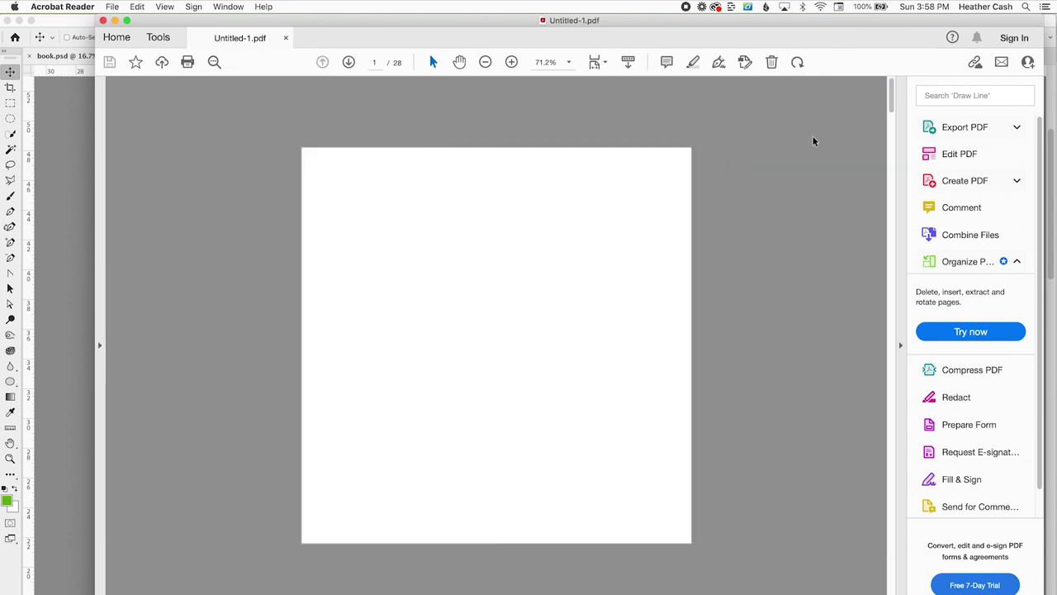
{"action": "left_click", "coordinate": [164, 6]}
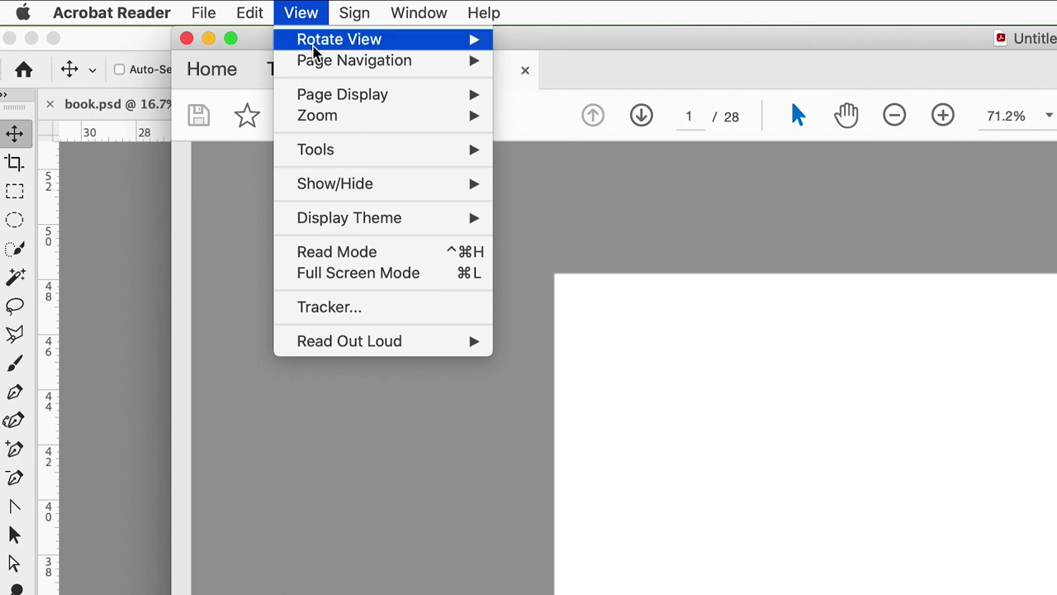
{"action": "mouse_move", "coordinate": [328, 102]}
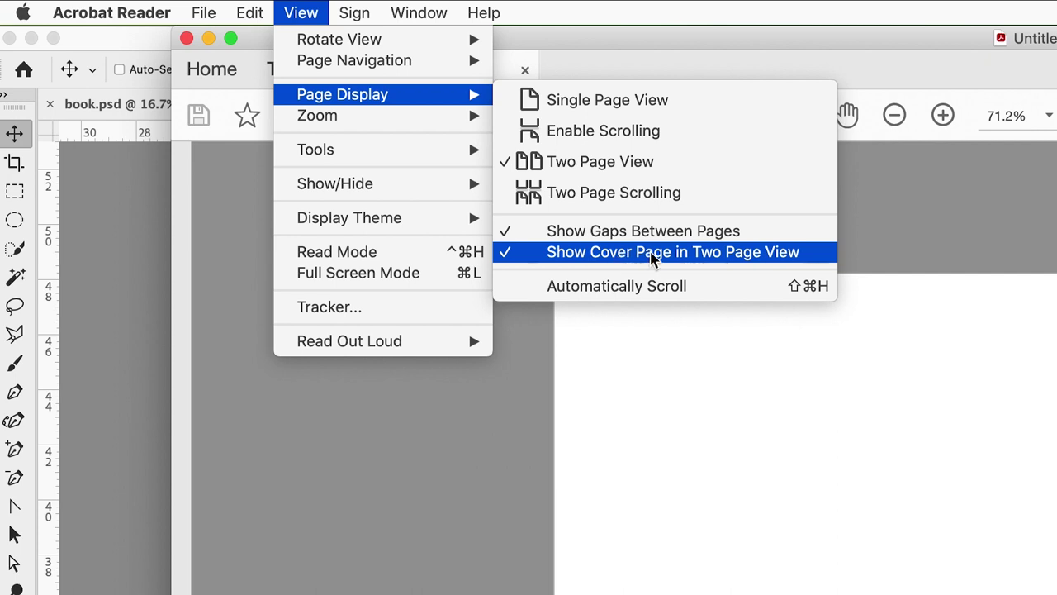
{"action": "left_click", "coordinate": [724, 256]}
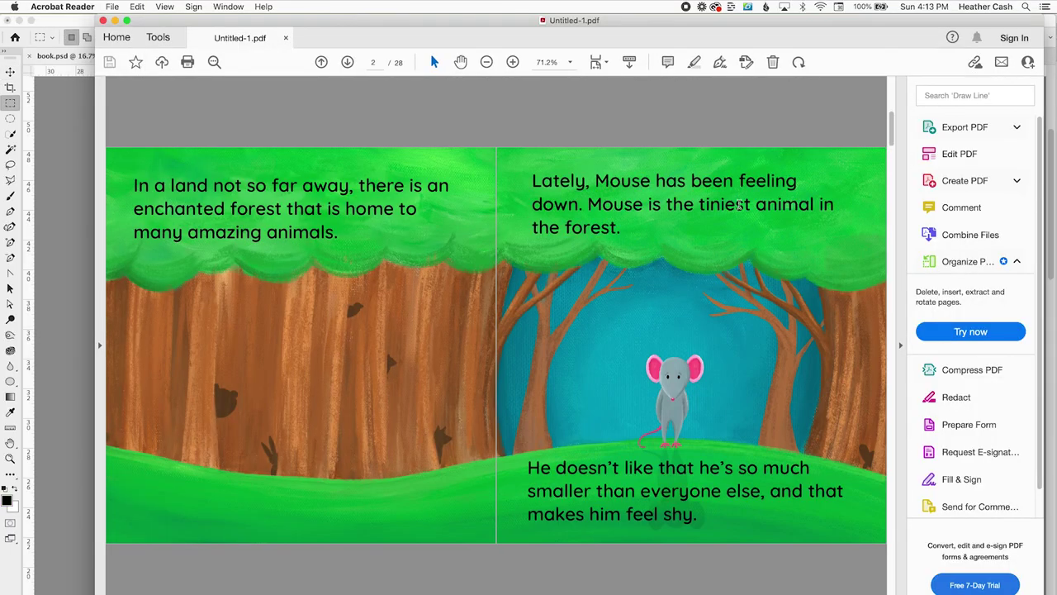
- Page forward four spreads to the Owl spread on page 12
{"action": "key", "text": "Right"}
{"action": "key", "text": "Right"}
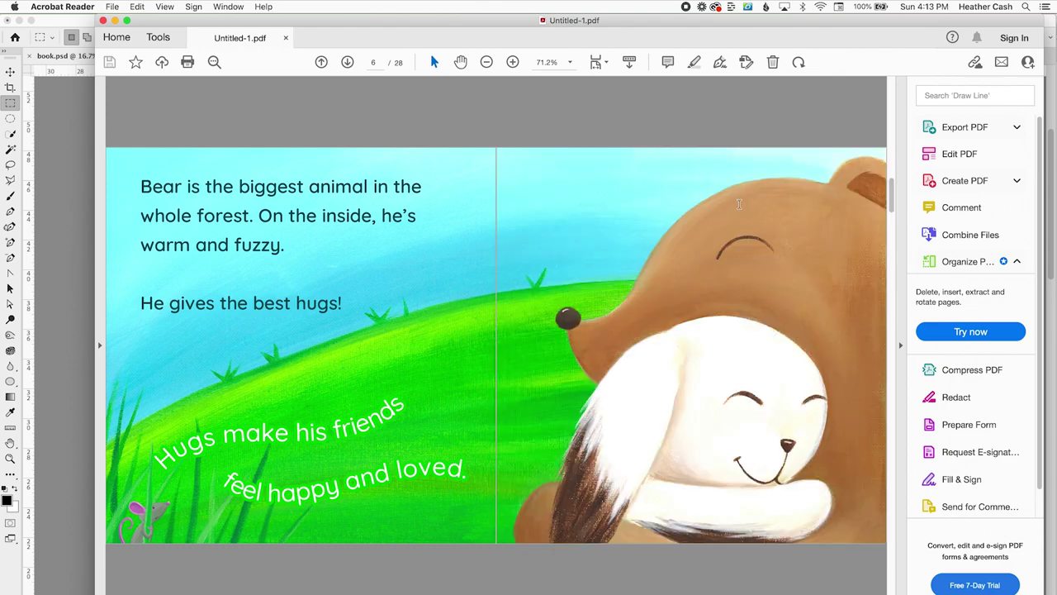
{"action": "key", "text": "Right"}
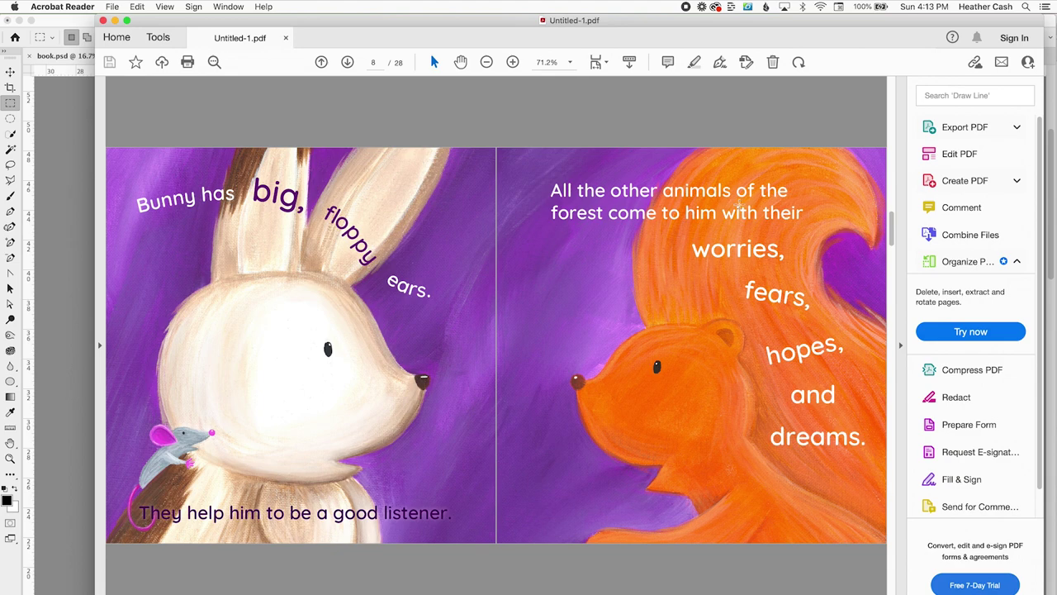
{"action": "key", "text": "Right"}
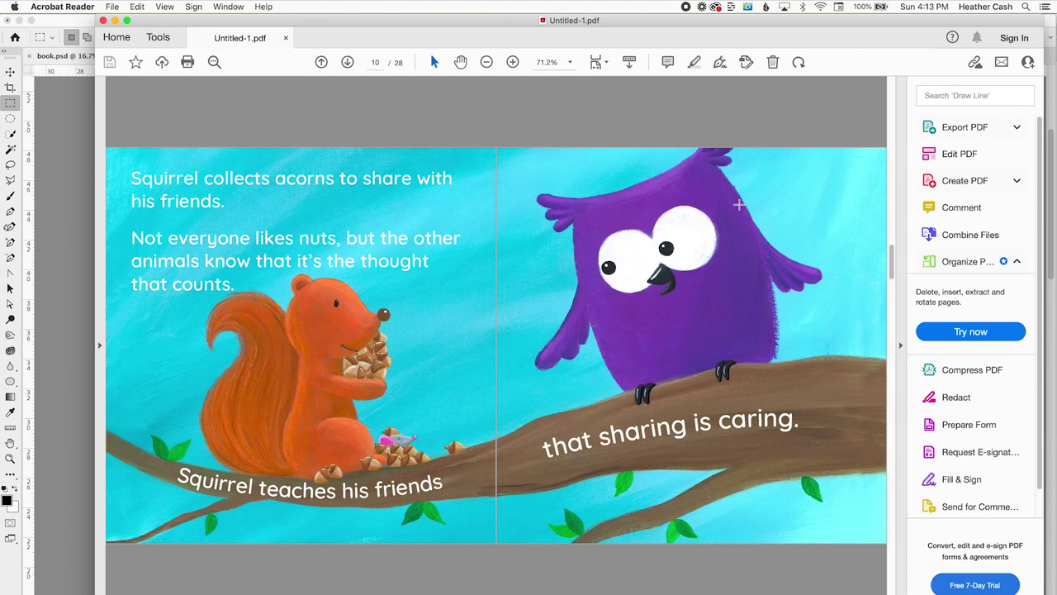
{"action": "key", "text": "Right"}
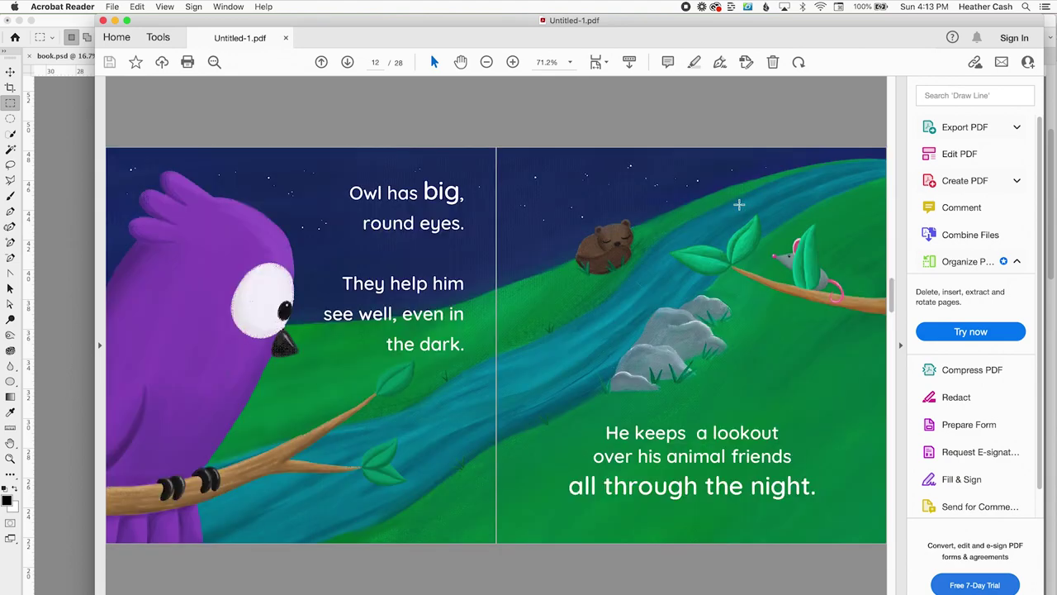